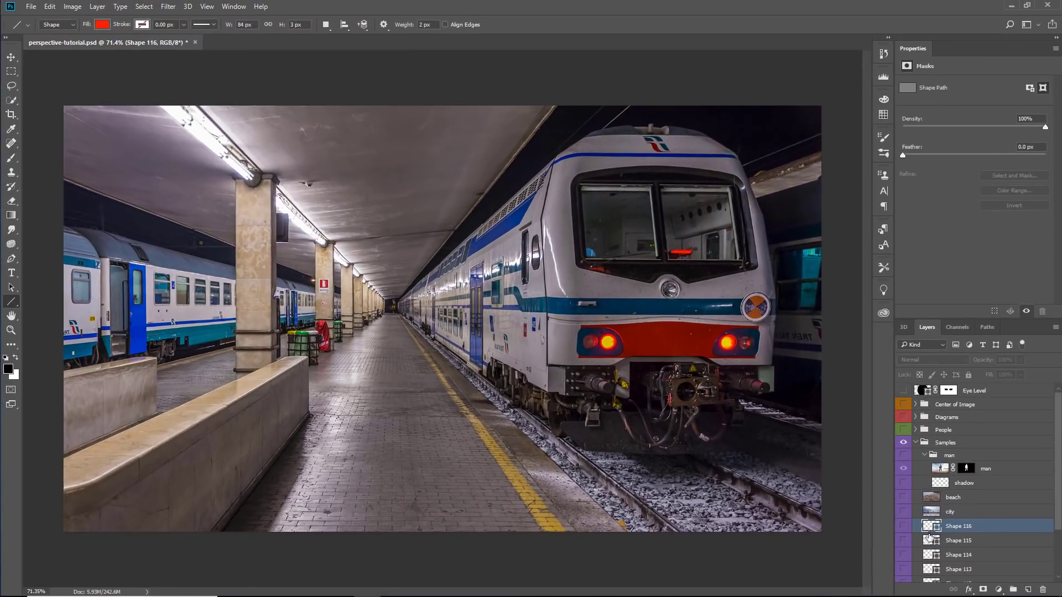
- Show the city photo in the Samples group for a look and hide it again
click(903, 512)
click(950, 512)
key(v)
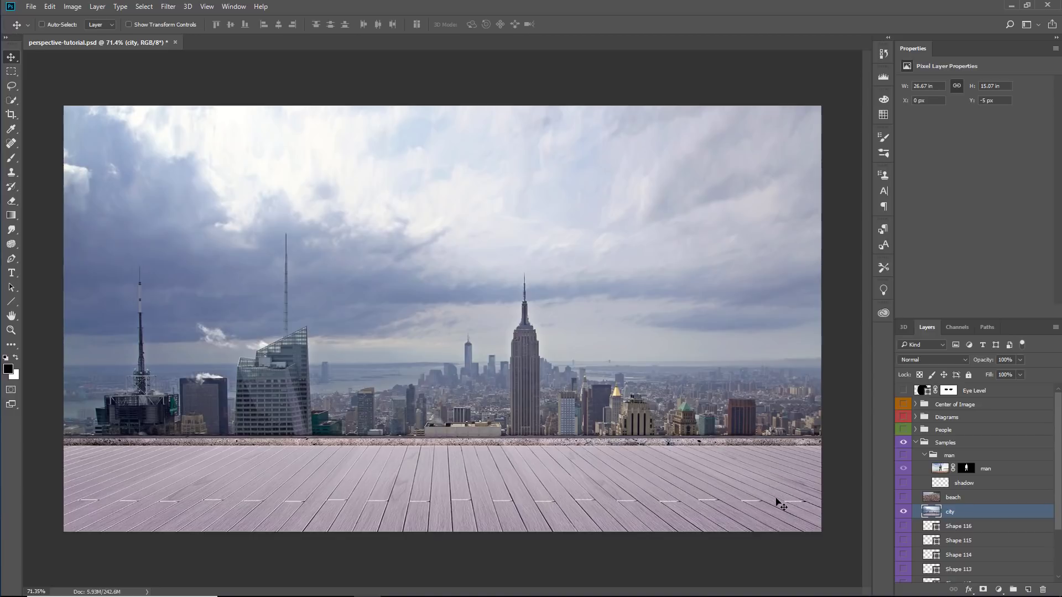
click(904, 512)
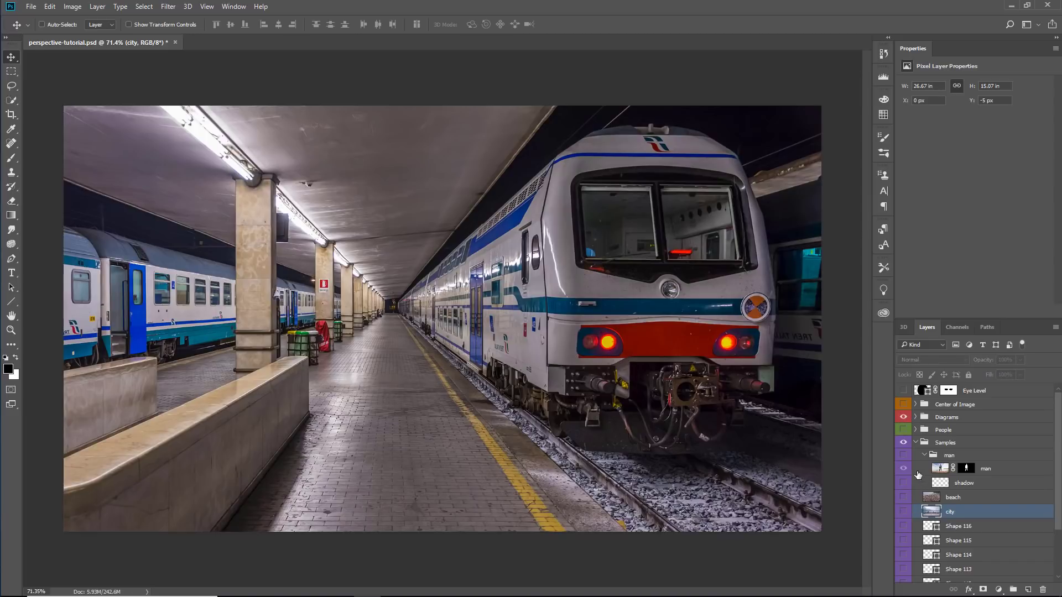
- Hide the Samples group and show the one point perspective diagram in the Diagrams group
click(918, 442)
click(904, 443)
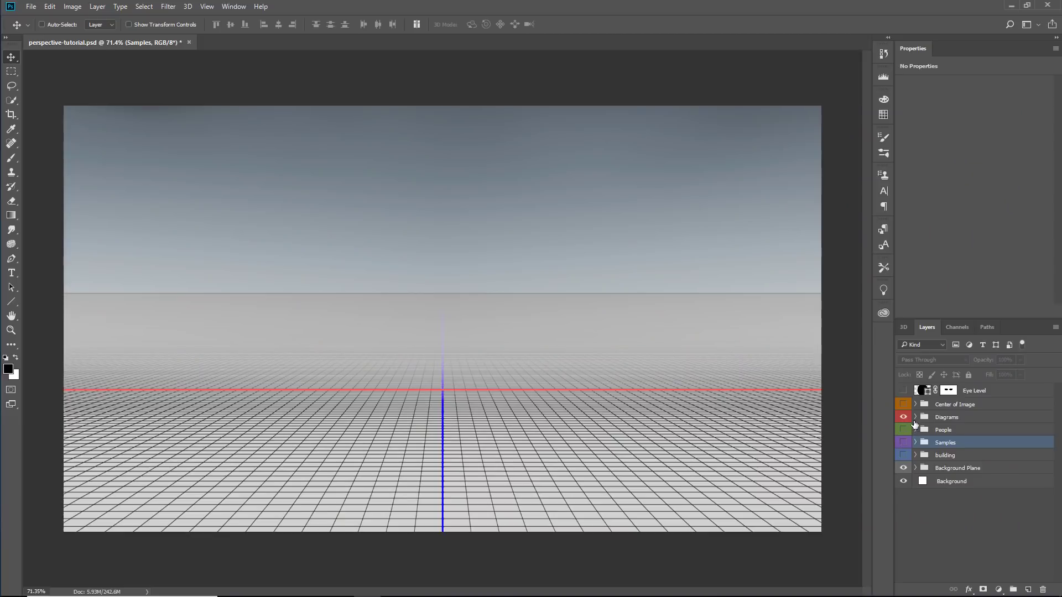
click(917, 418)
click(903, 430)
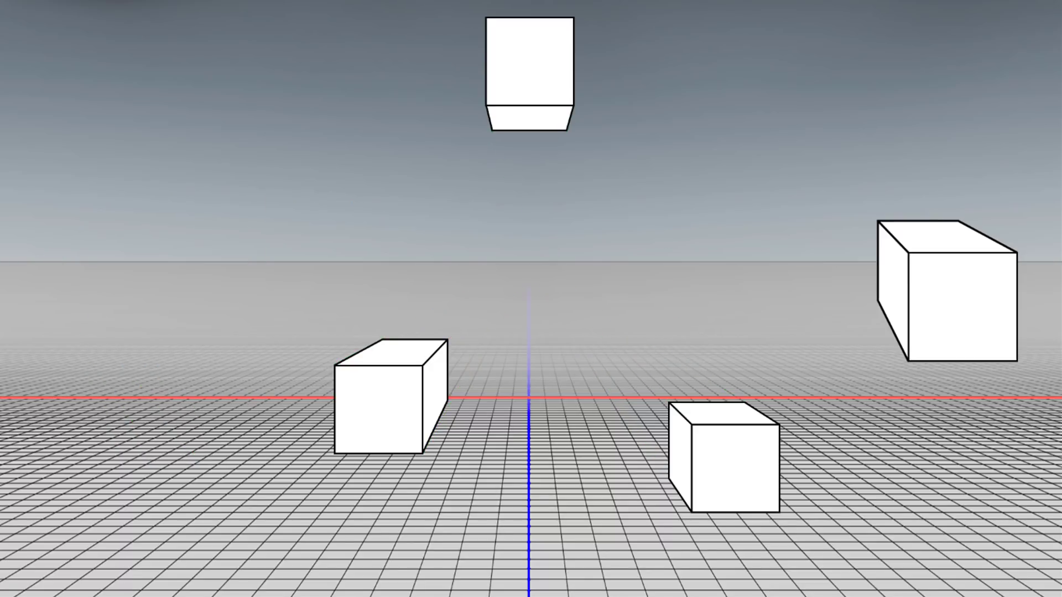
- Move the free cube from across the horizon down onto the grid, staying on the right of the scene
drag(972, 320, 951, 308)
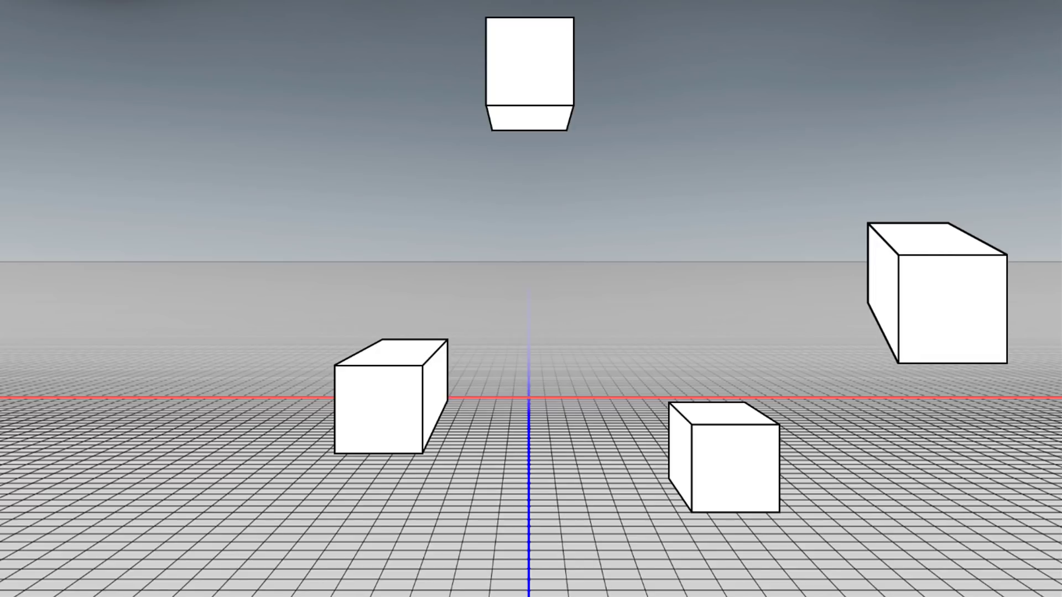
mouse_move(996, 309)
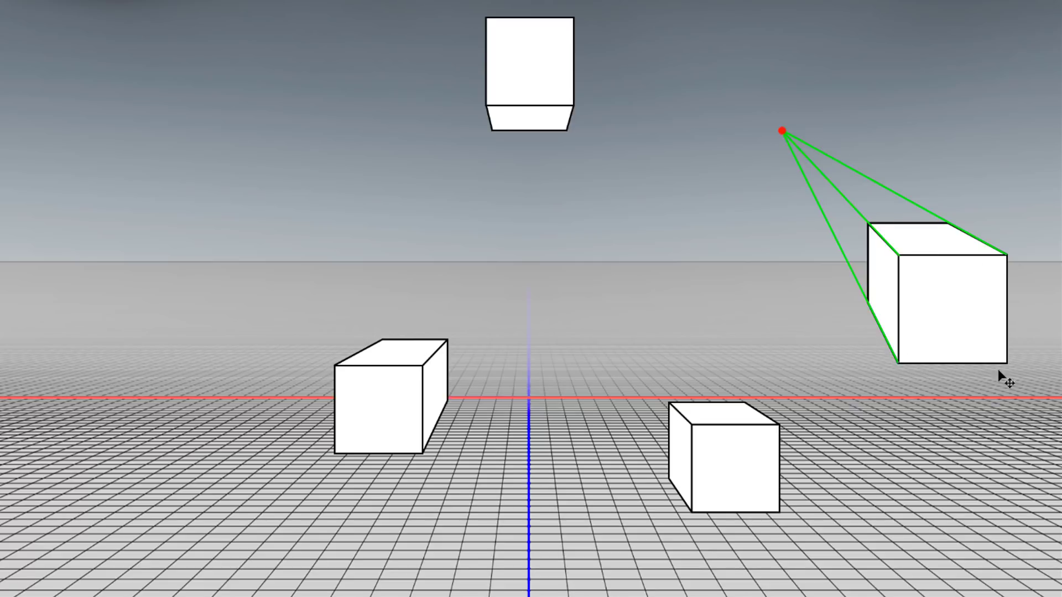
drag(951, 310, 969, 443)
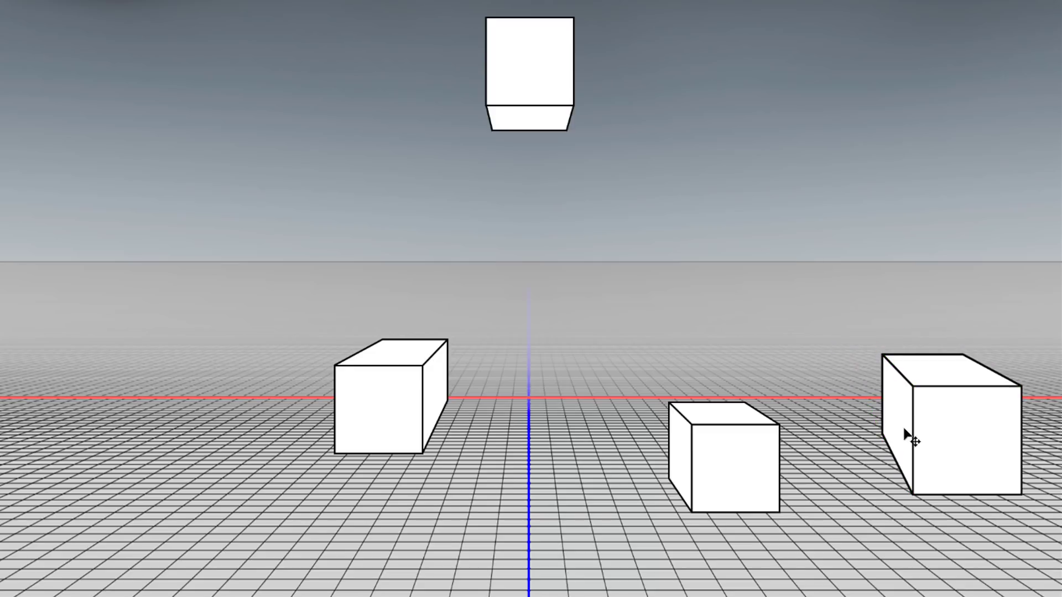
drag(991, 441, 1015, 392)
- Free-transform the free cube, placing its reference point on the horizon at the far left and scaling it proportionally from there
key(ctrl+t)
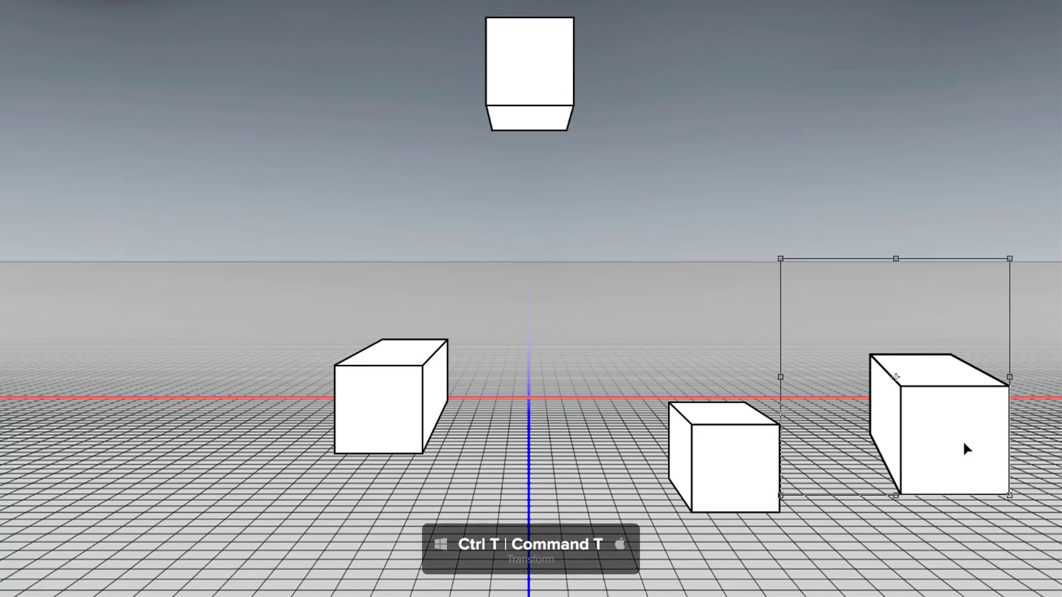
drag(896, 377, 177, 262)
key(shift+alt)
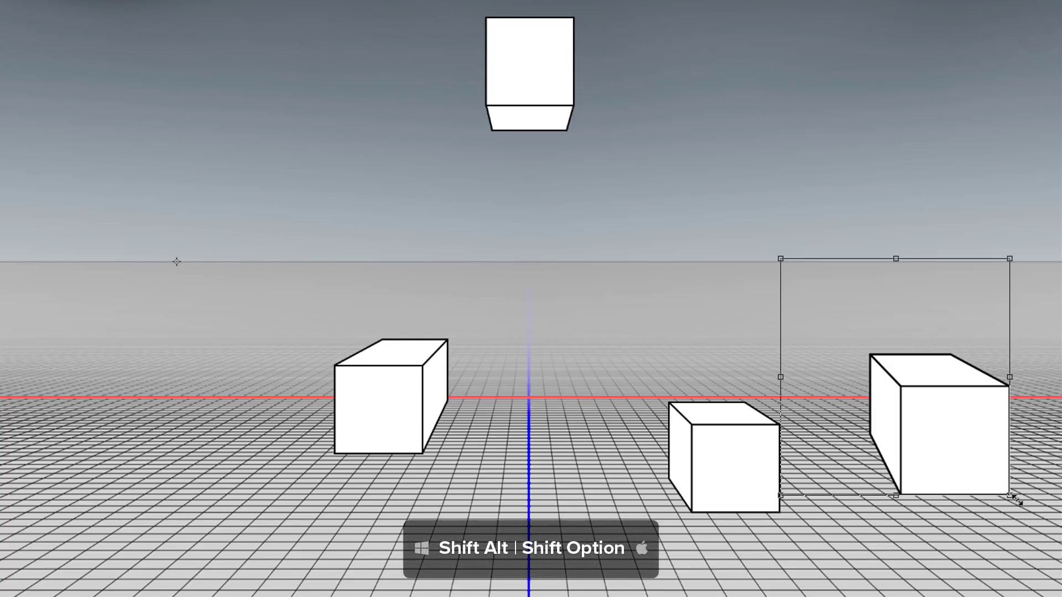
drag(1016, 500, 990, 565)
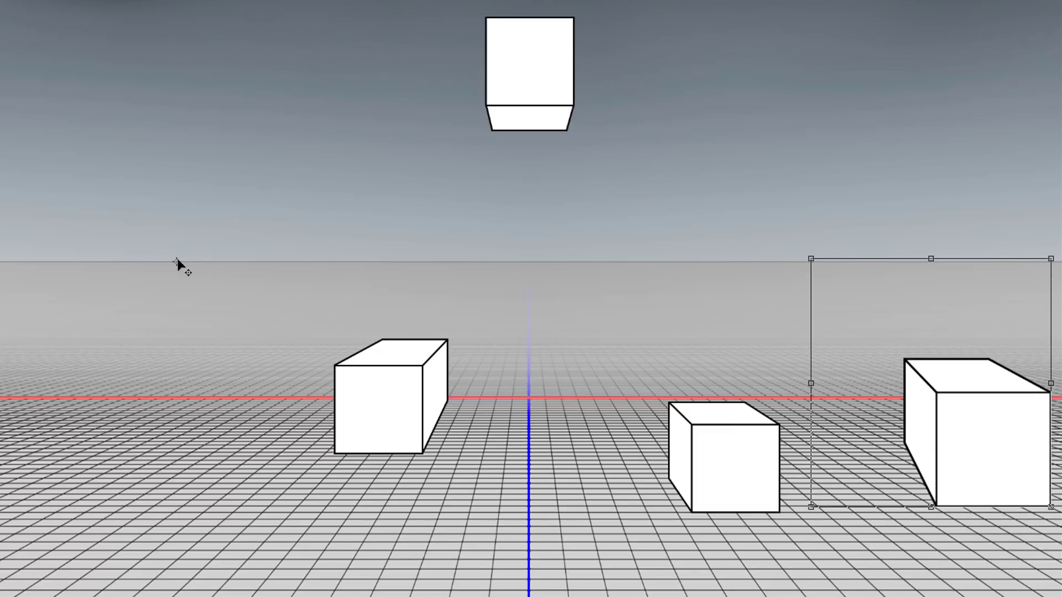
- Scale the free cube to about 91% from a reference point on the horizon near it, and move it up across the horizon
drag(842, 271, 838, 262)
drag(1051, 508, 1023, 474)
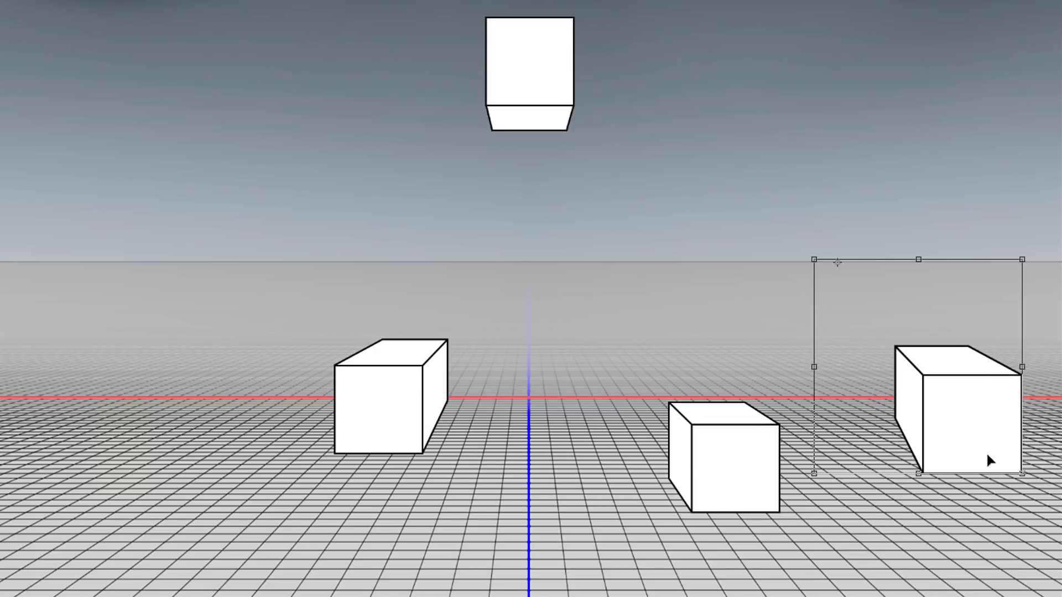
drag(968, 417, 954, 371)
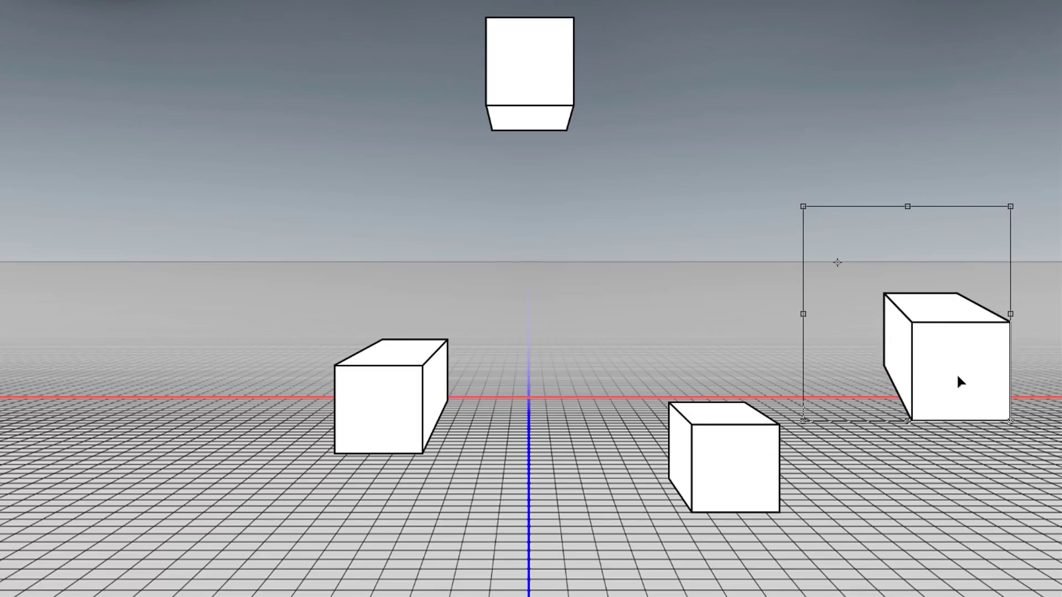
drag(973, 418, 968, 306)
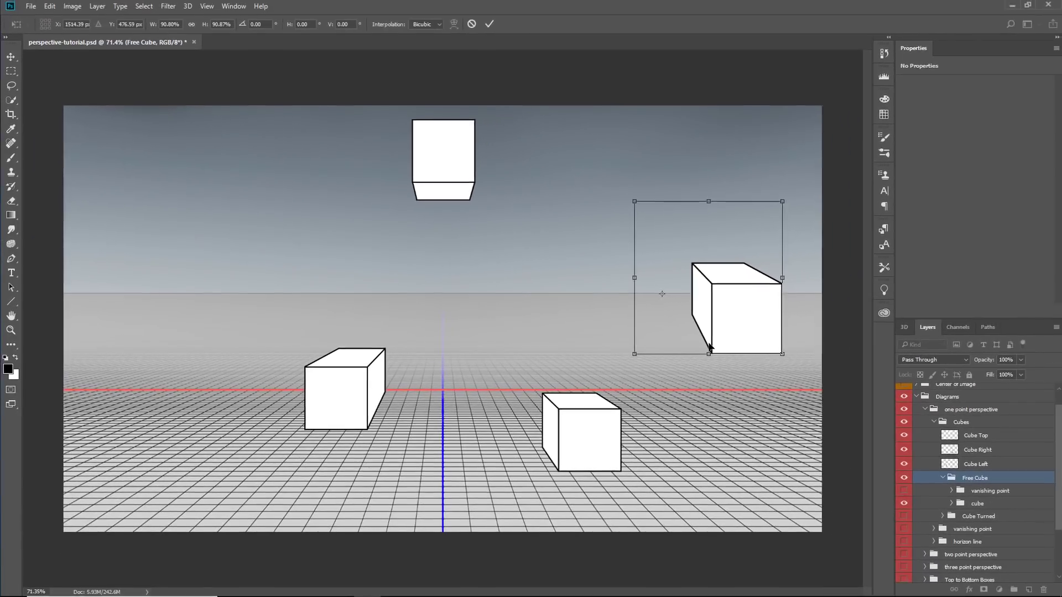
key(Return)
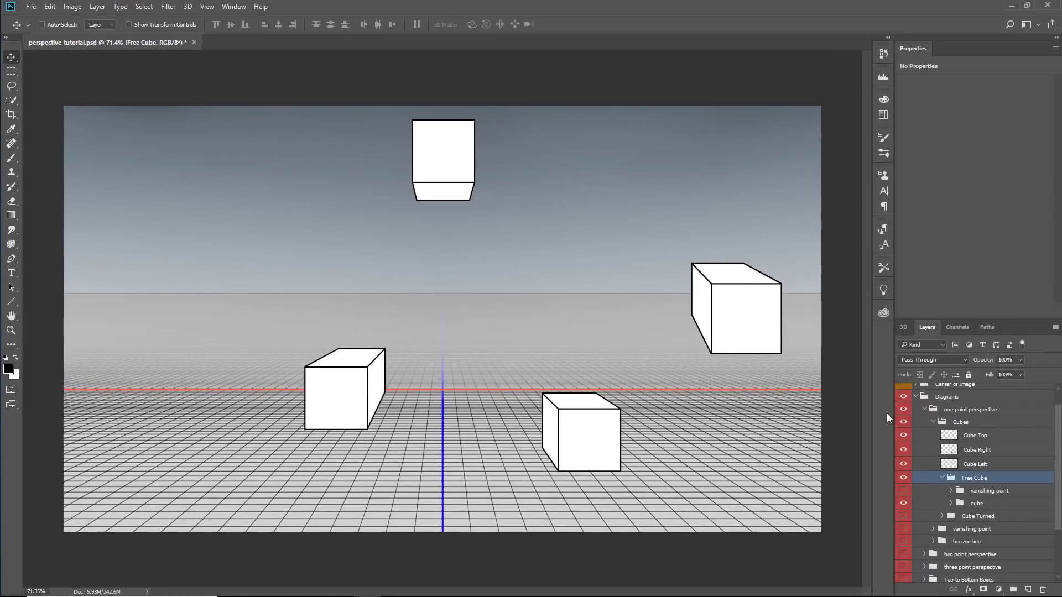
- Collapse and hide the one point perspective group and show the two point perspective diagram instead
click(934, 424)
click(925, 431)
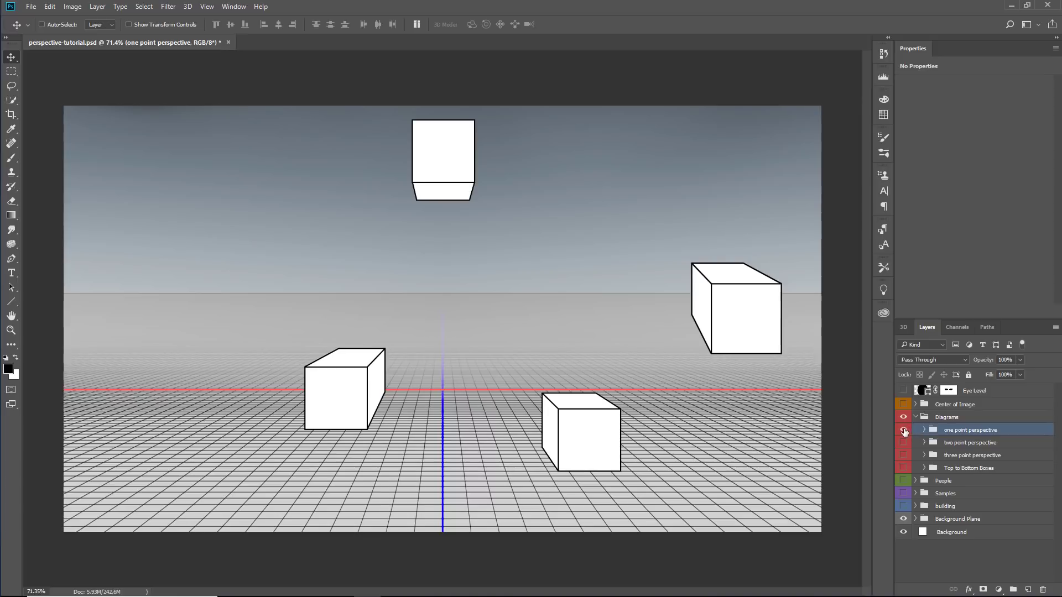
click(904, 431)
click(903, 443)
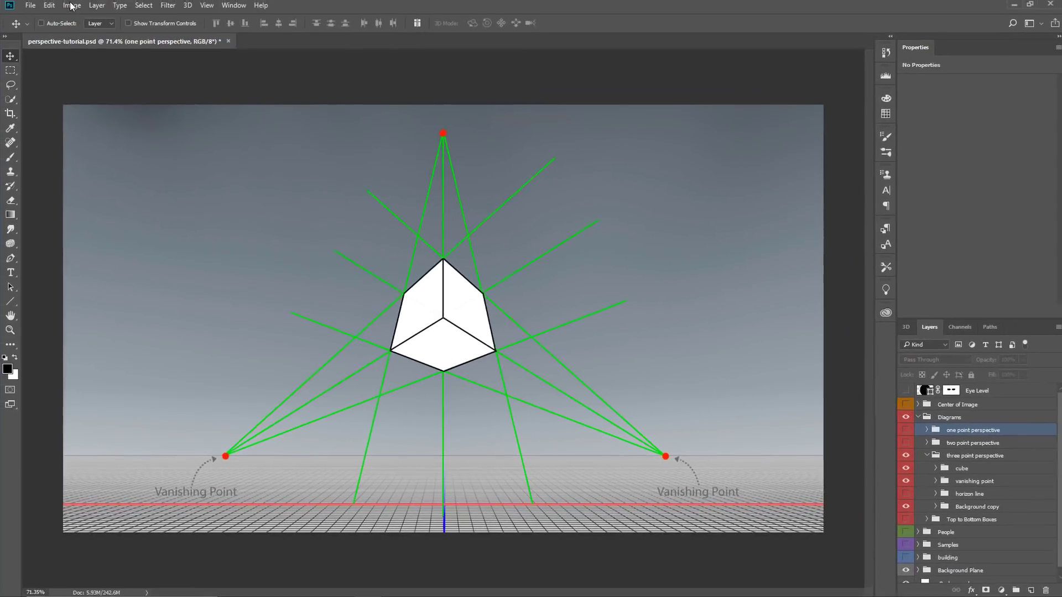
- Flip the whole canvas vertically with the three point perspective diagram showing
click(72, 6)
mouse_move(105, 107)
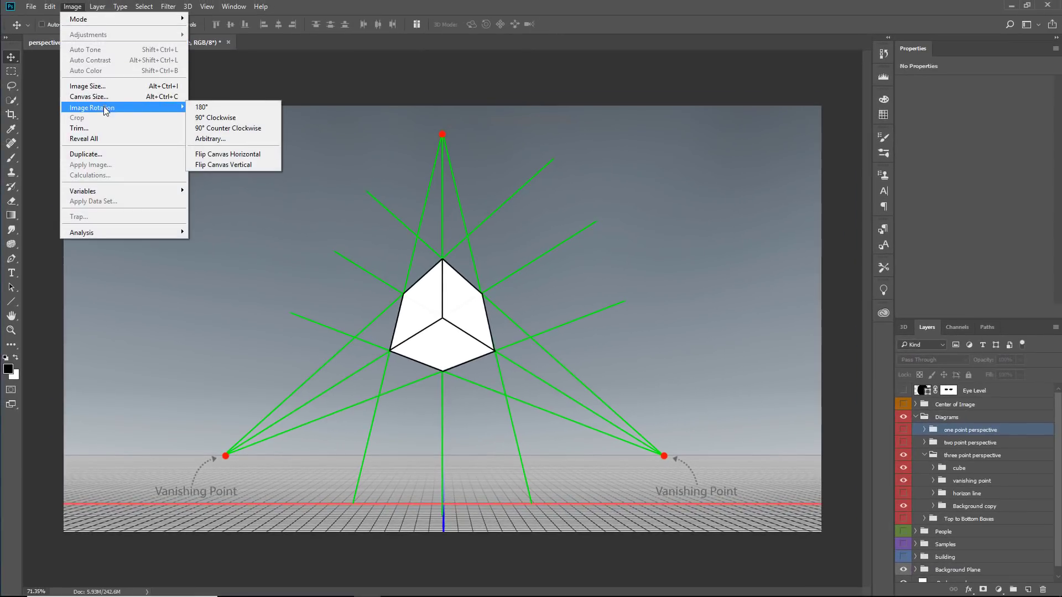
click(232, 165)
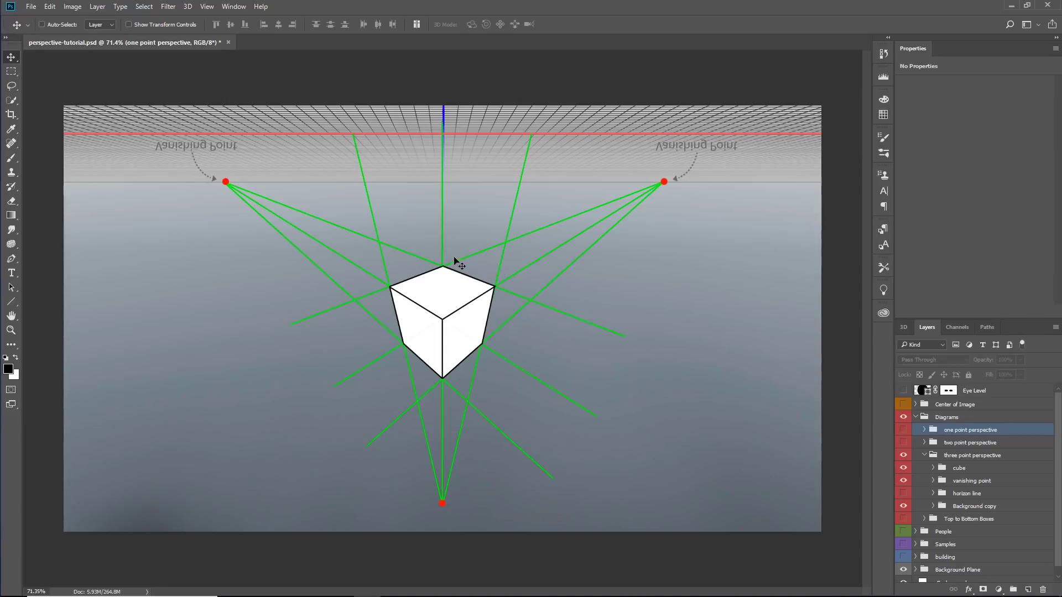
- Undo the vertical canvas flip and step back through the preceding changes
key(ctrl+z)
key(ctrl+alt+z)
key(ctrl+alt+z)
key(ctrl+alt+z)
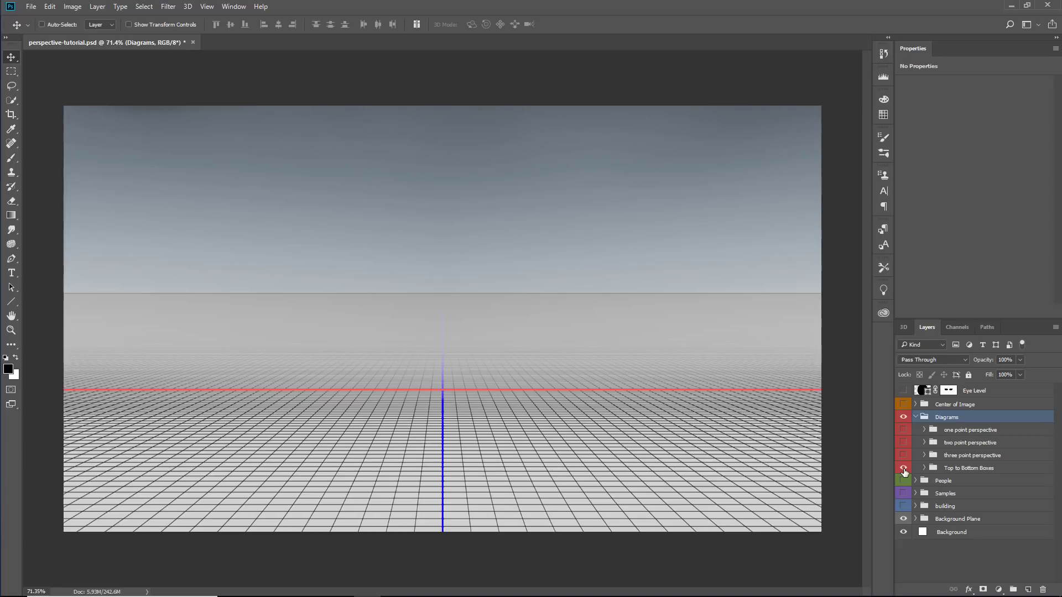
- Show the Top to Bottom Boxes diagram and make its car layer visible
click(904, 468)
click(904, 469)
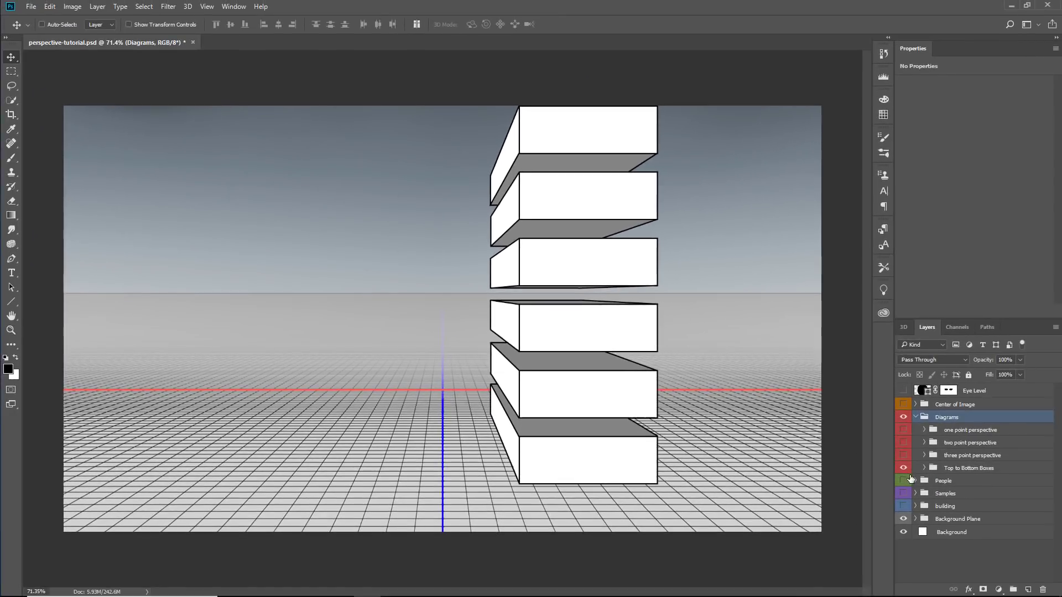
click(924, 469)
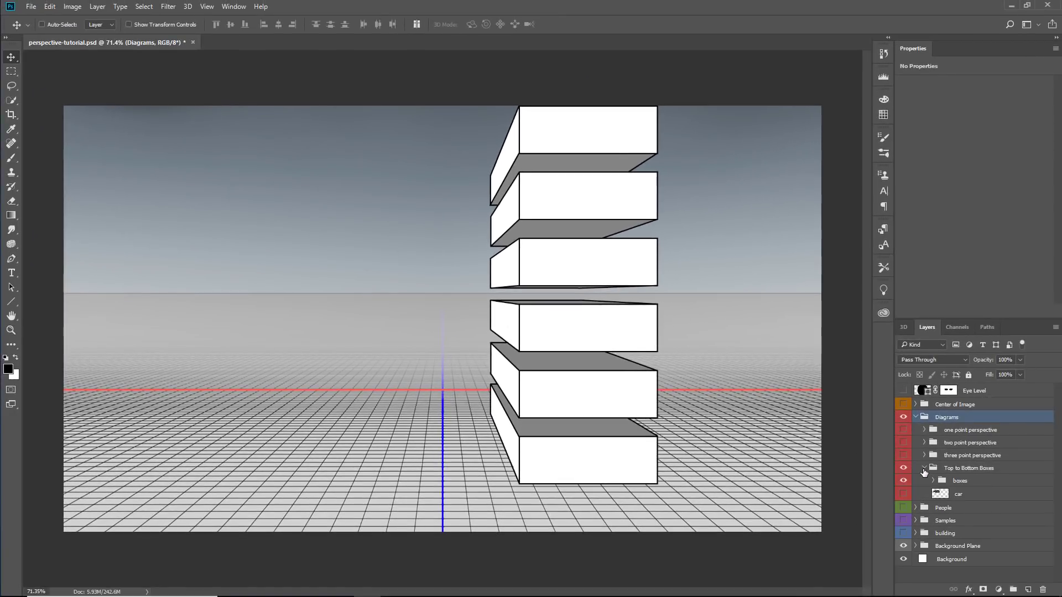
click(903, 494)
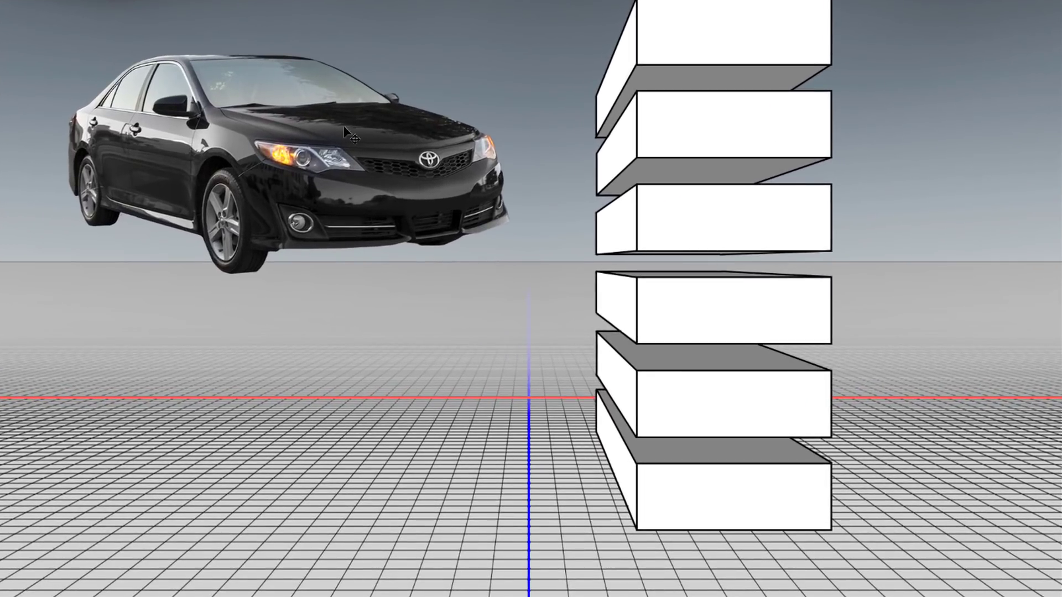
- Move the car to several heights around the horizon, down onto the grid, and across to the right side of the scene
drag(362, 163, 415, 211)
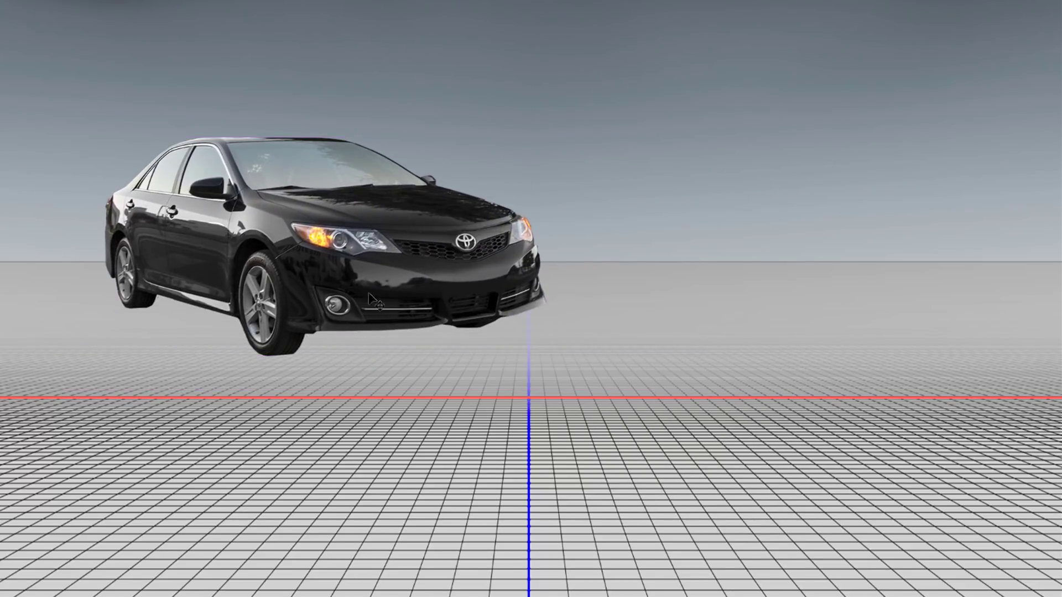
drag(403, 257, 613, 267)
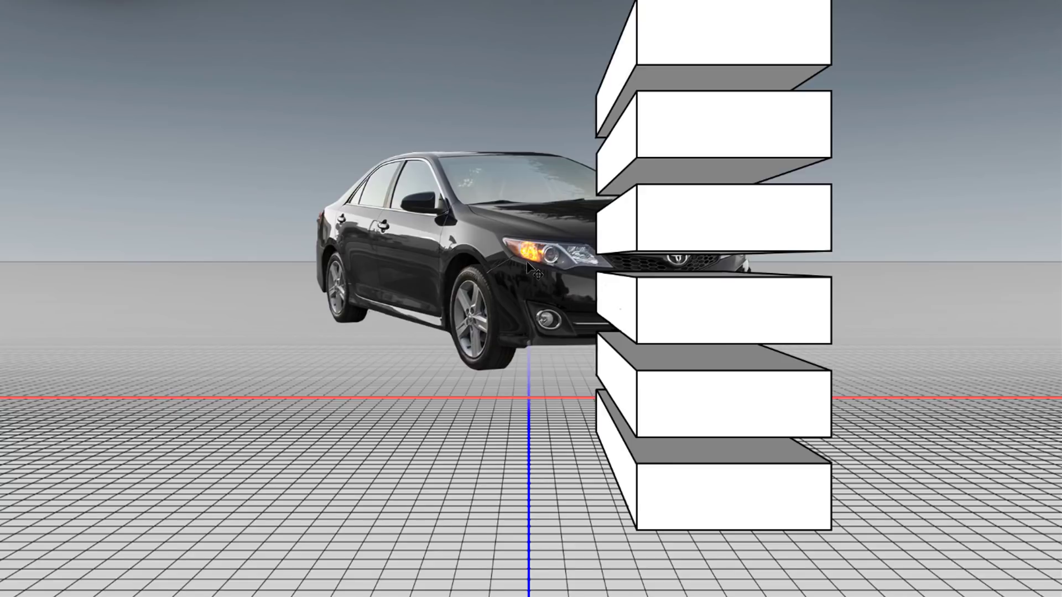
drag(513, 256, 244, 373)
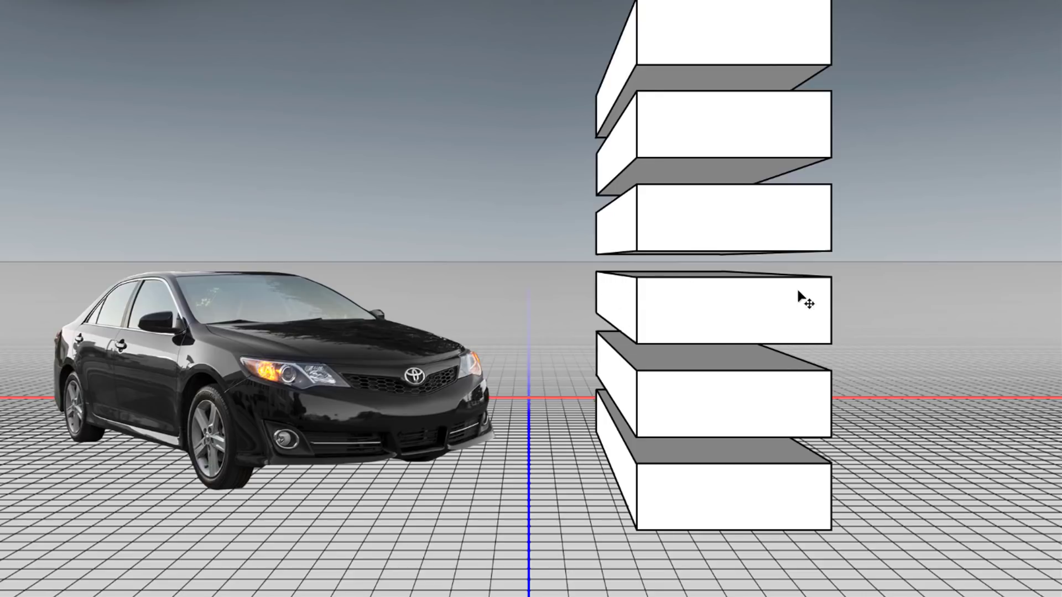
drag(249, 375, 280, 354)
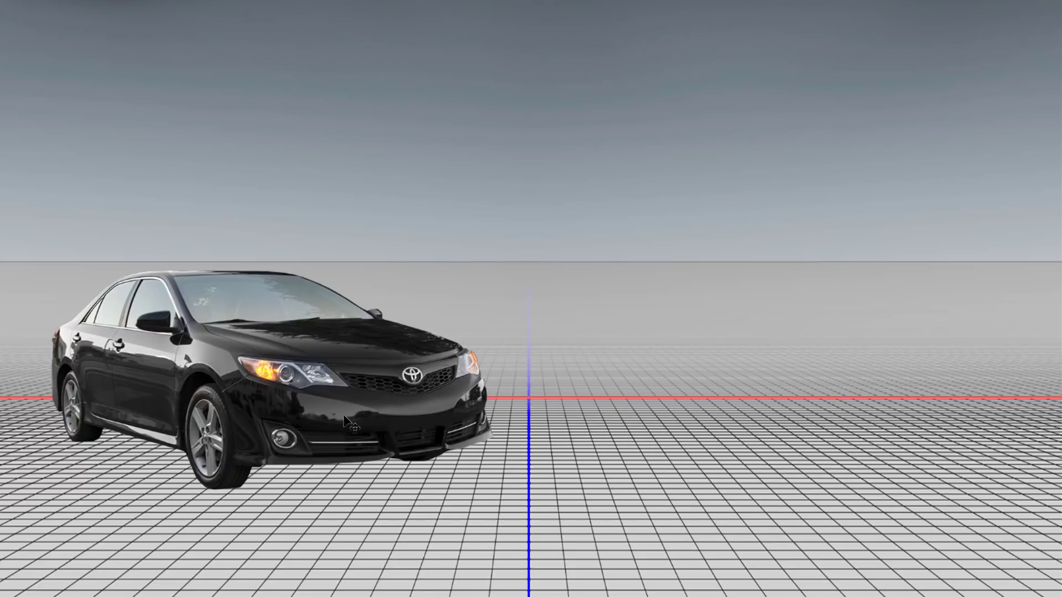
drag(329, 419, 710, 423)
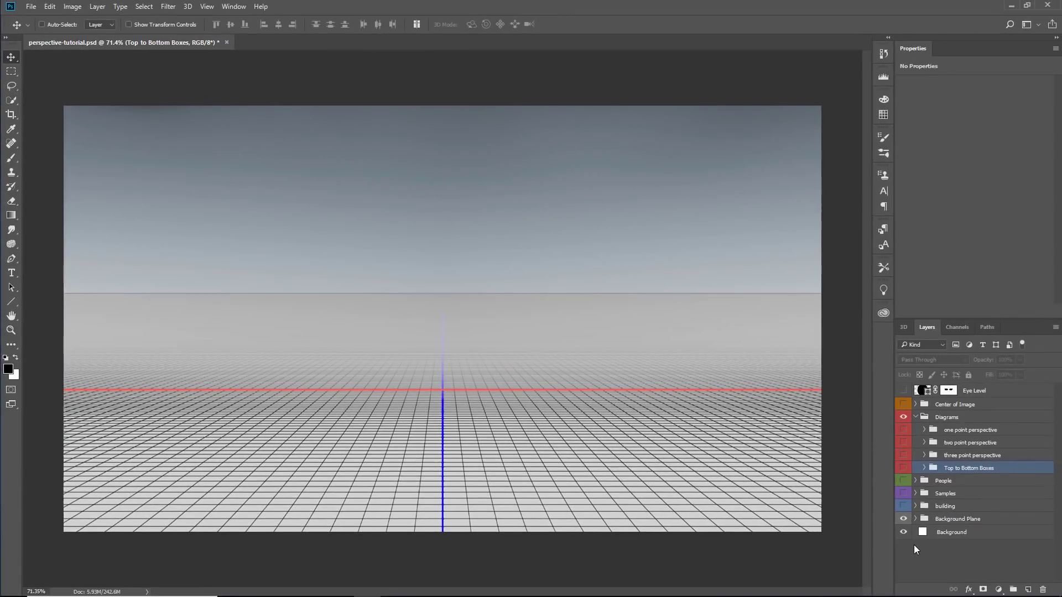
- Hide the Diagrams group and show the Samples group with its man group and beach photo
click(916, 417)
click(906, 418)
click(903, 443)
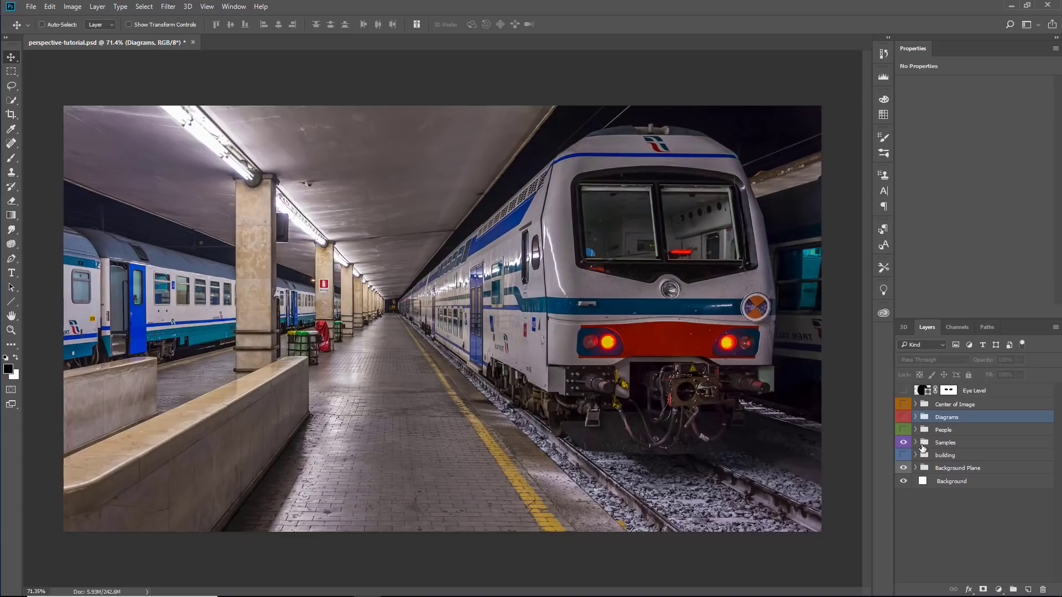
click(915, 443)
click(928, 454)
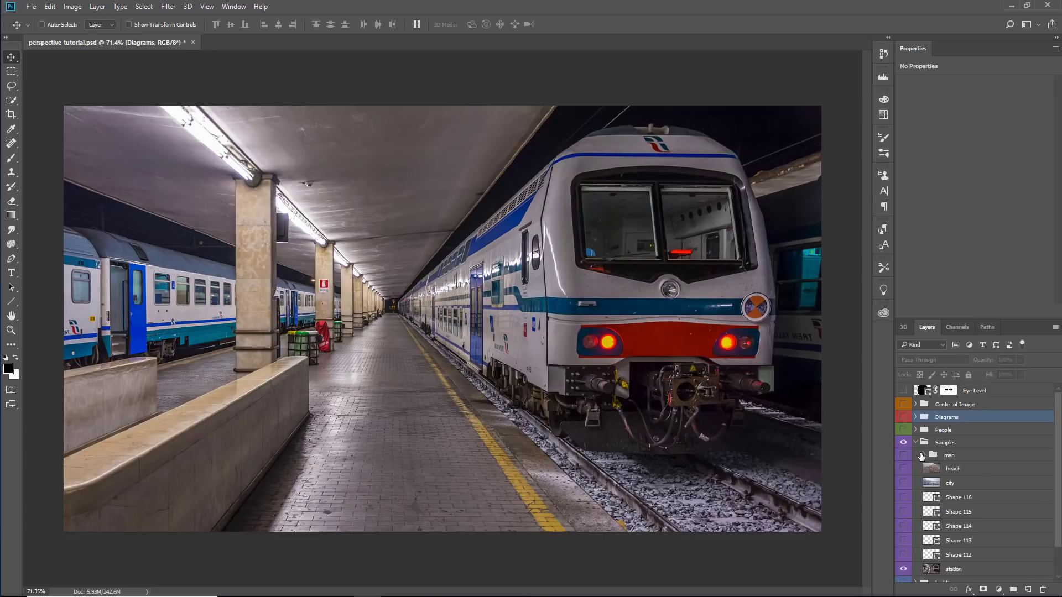
click(903, 456)
click(903, 469)
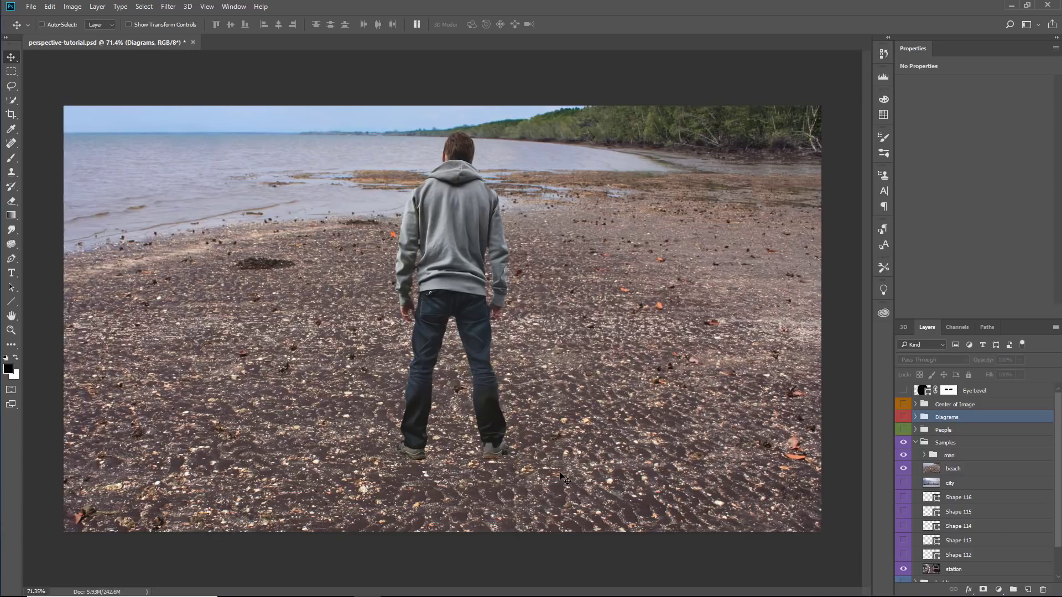
- Temporarily disable the man layer's mask to view its original background, re-enable it, and select the man layer
click(949, 471)
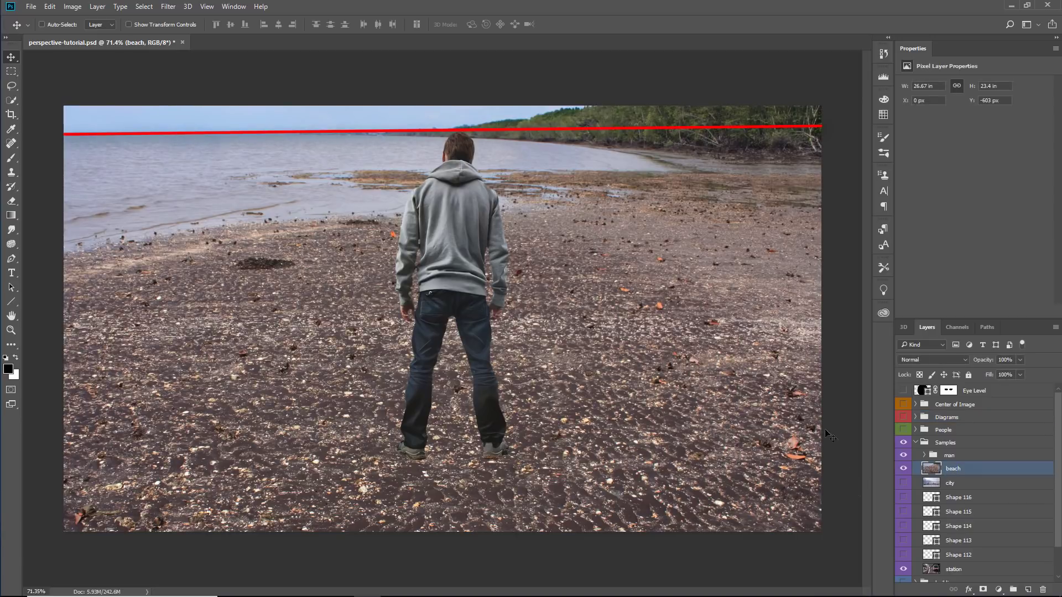
click(924, 457)
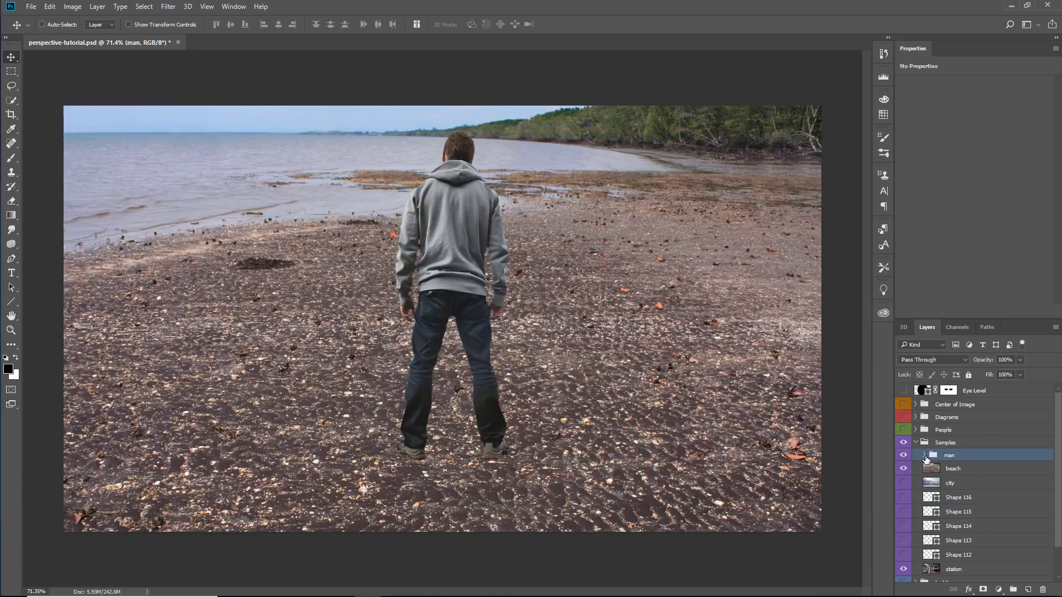
shift+click(971, 472)
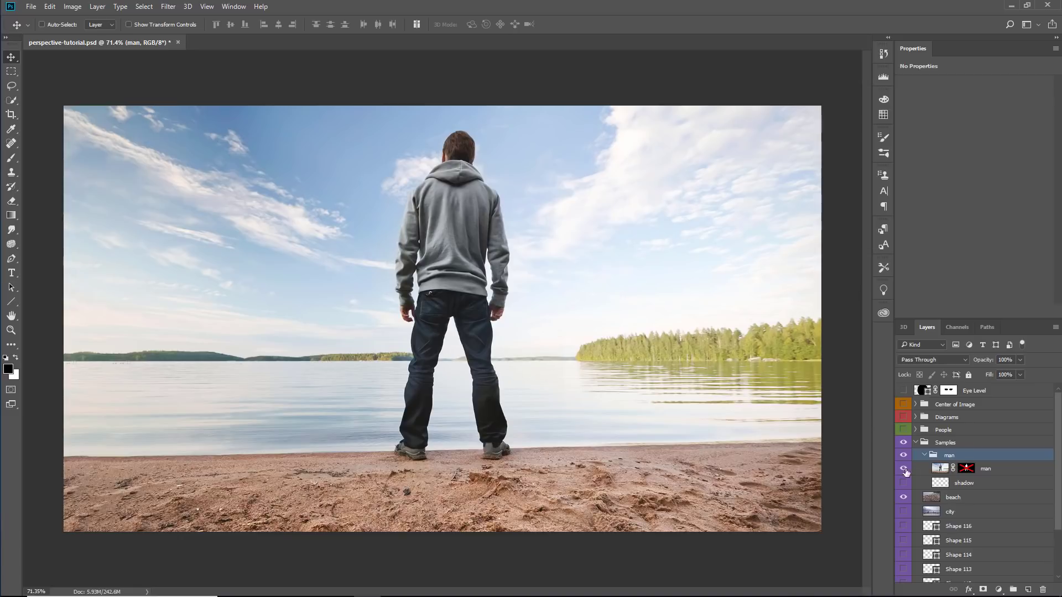
shift+click(963, 472)
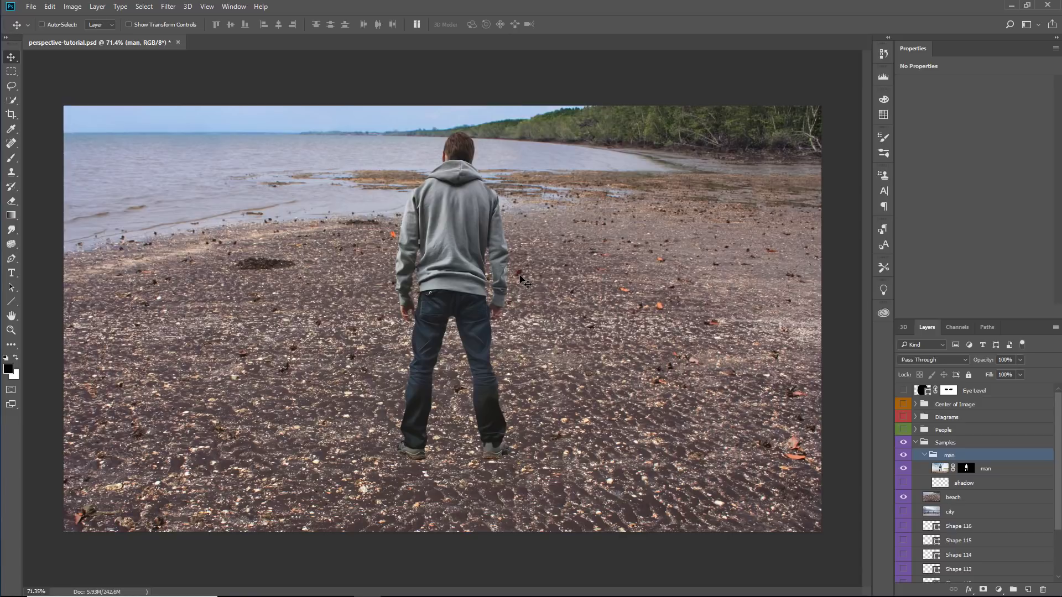
click(1039, 470)
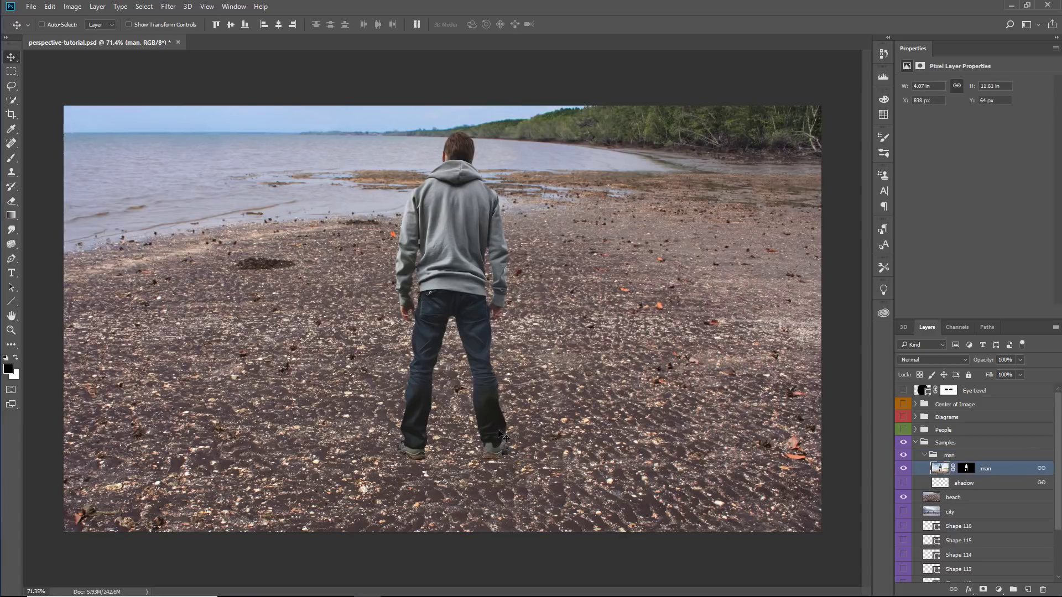
- Try moving the man up to the beach's waterline and across the scene, and undo the moves
drag(502, 437, 348, 203)
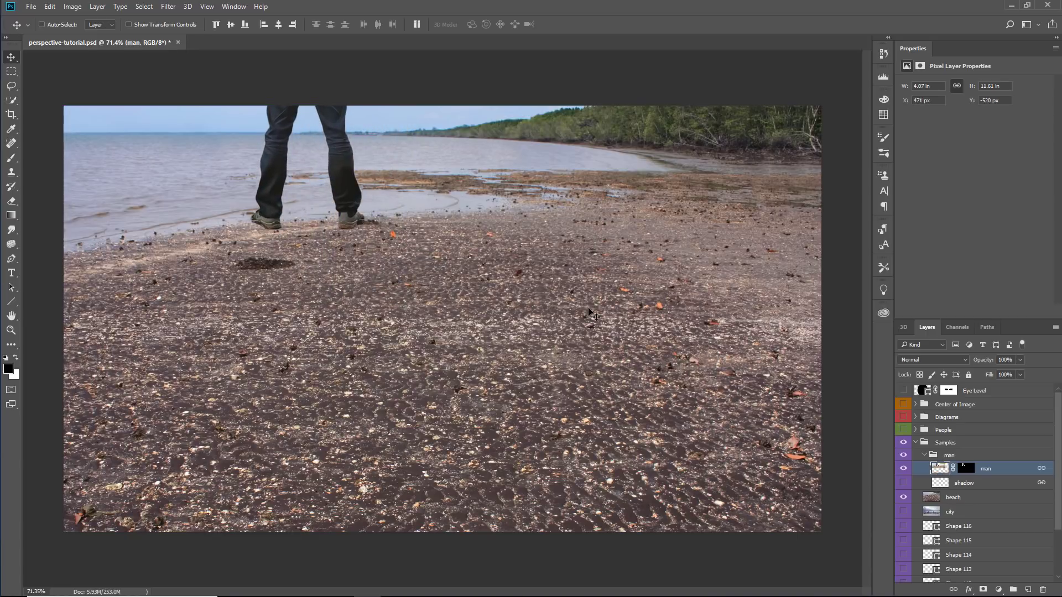
drag(360, 231, 535, 230)
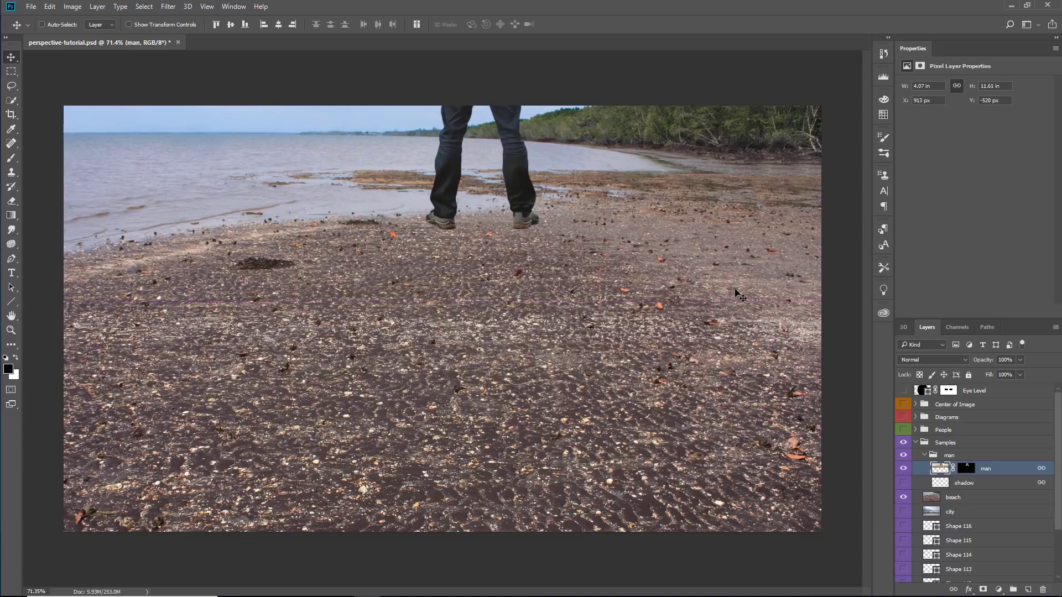
key(ctrl+z)
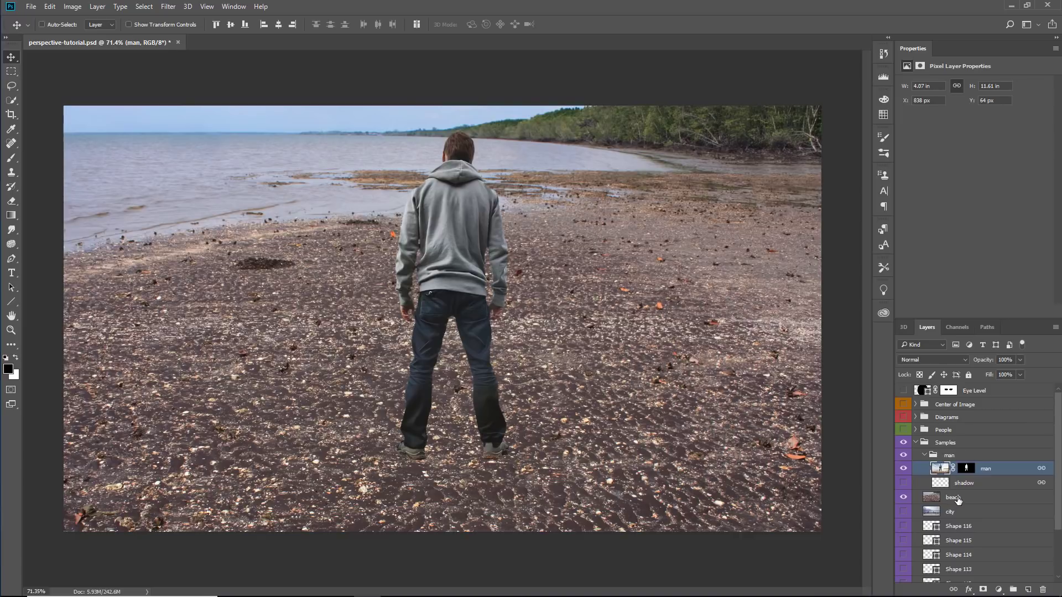
- Try lowering the beach photo so its horizon falls near the man's knees, and undo the move
click(958, 500)
drag(564, 182, 587, 401)
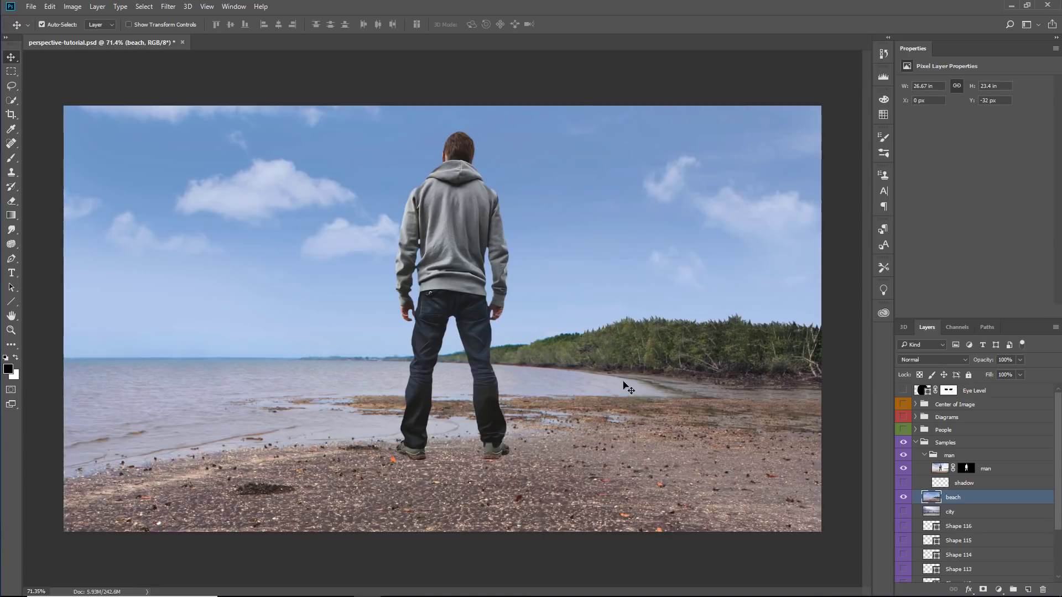
key(ctrl+z)
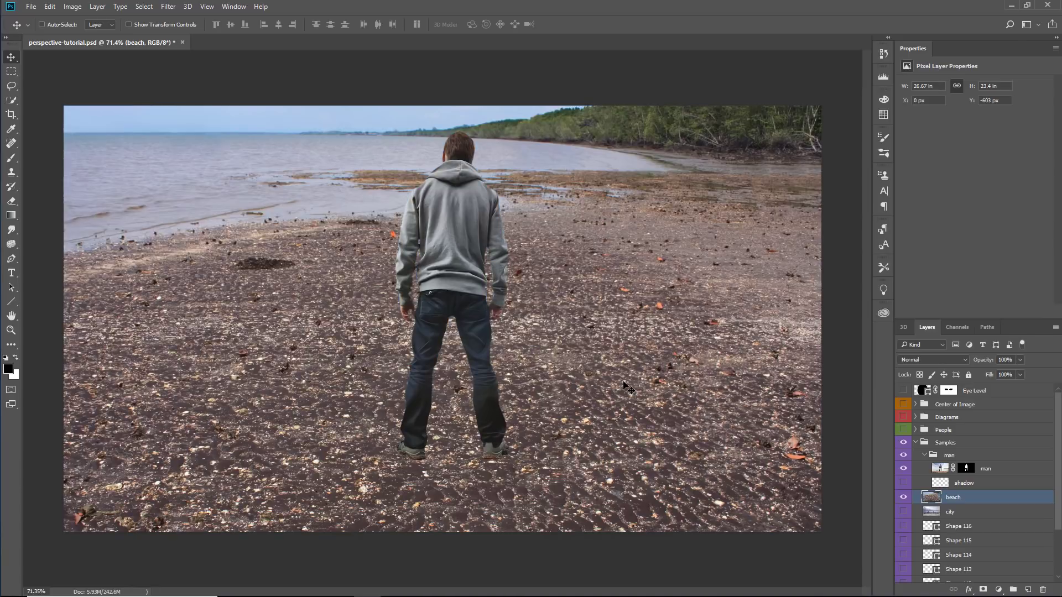
- Hide the beach layer to reveal the train station photo and move the man farther back along the platform
click(904, 497)
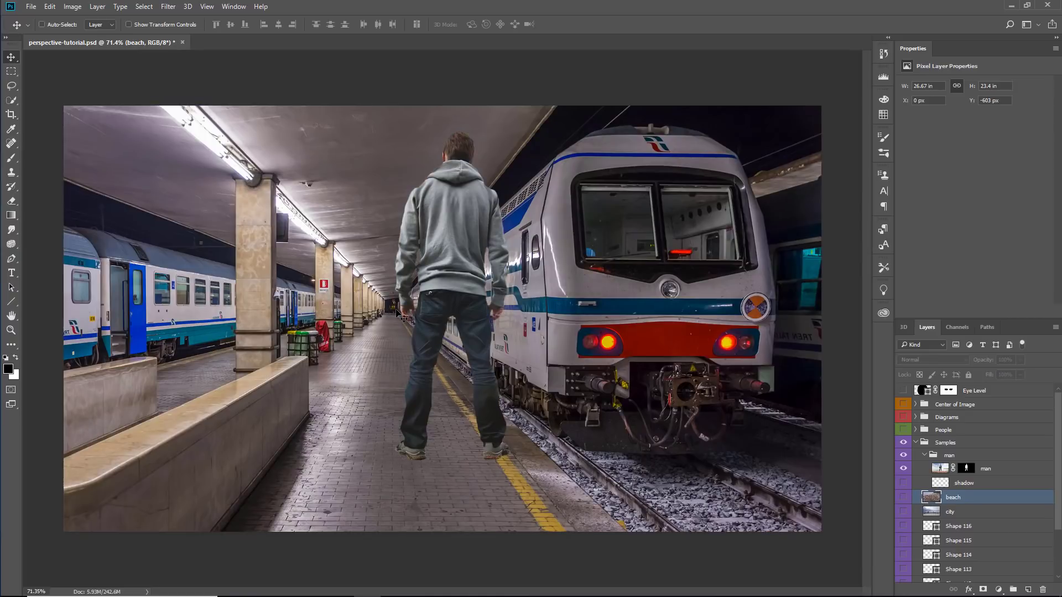
click(1002, 473)
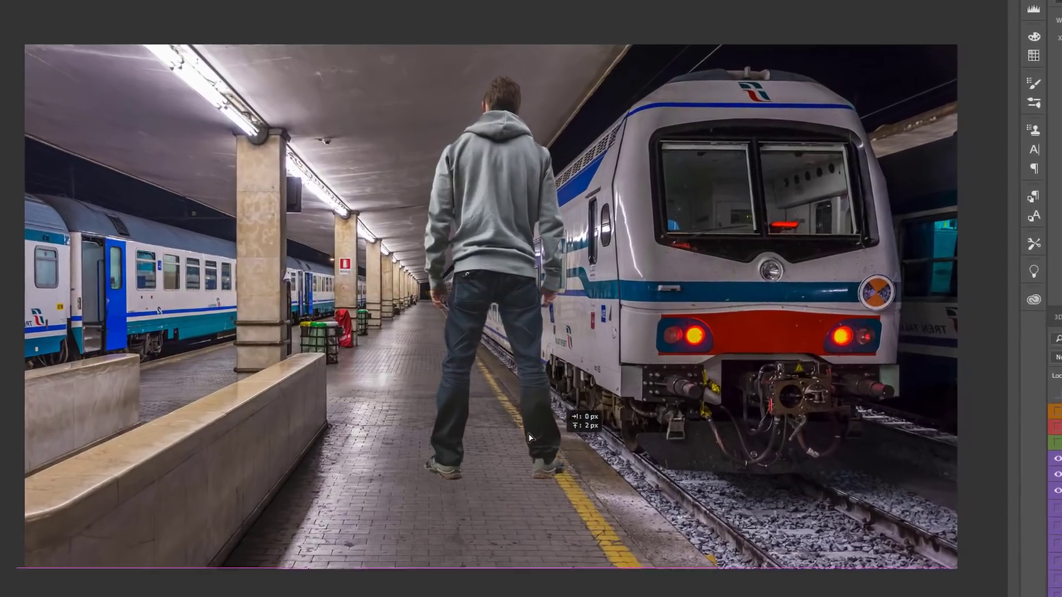
drag(494, 431, 427, 389)
drag(507, 397, 511, 363)
- Free Transform the man, setting the pivot at the platform's vanishing point, and resize and reposition him with his head at the horizon
key(ctrl+t)
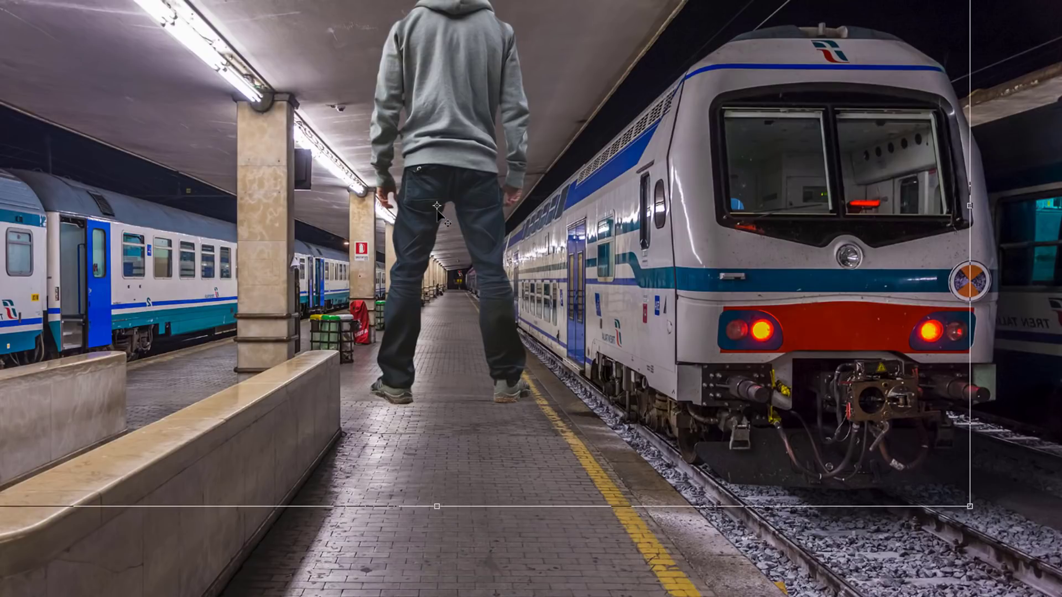
drag(437, 206, 458, 280)
drag(971, 508, 767, 320)
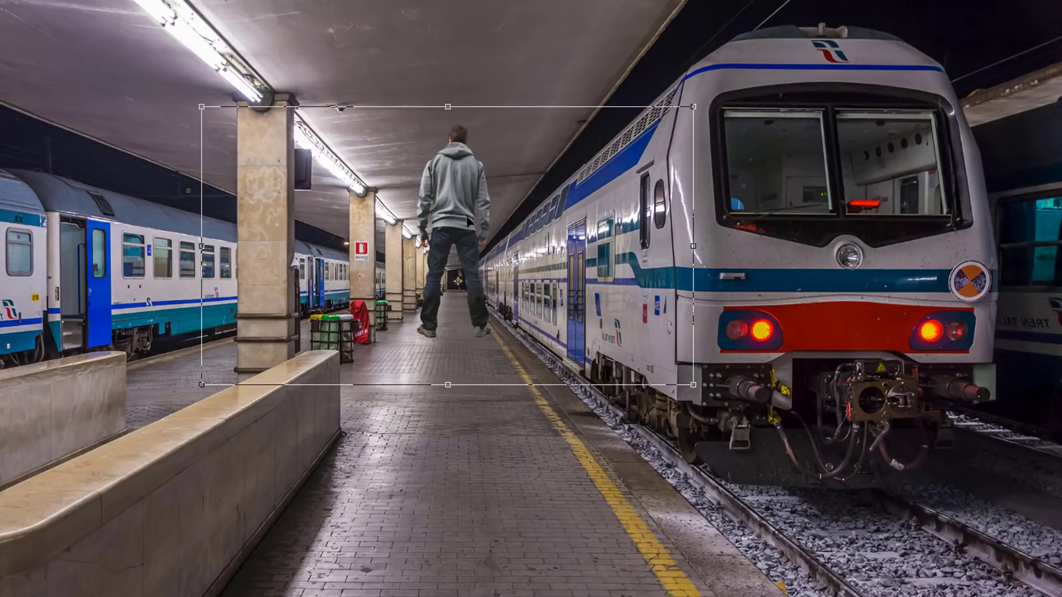
drag(463, 219, 464, 375)
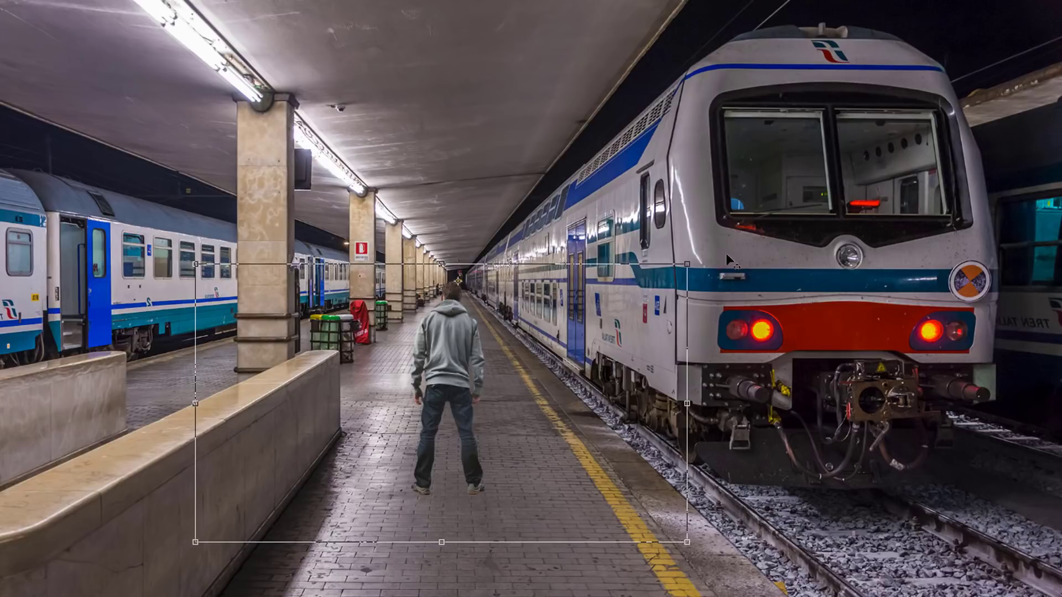
drag(692, 260, 765, 204)
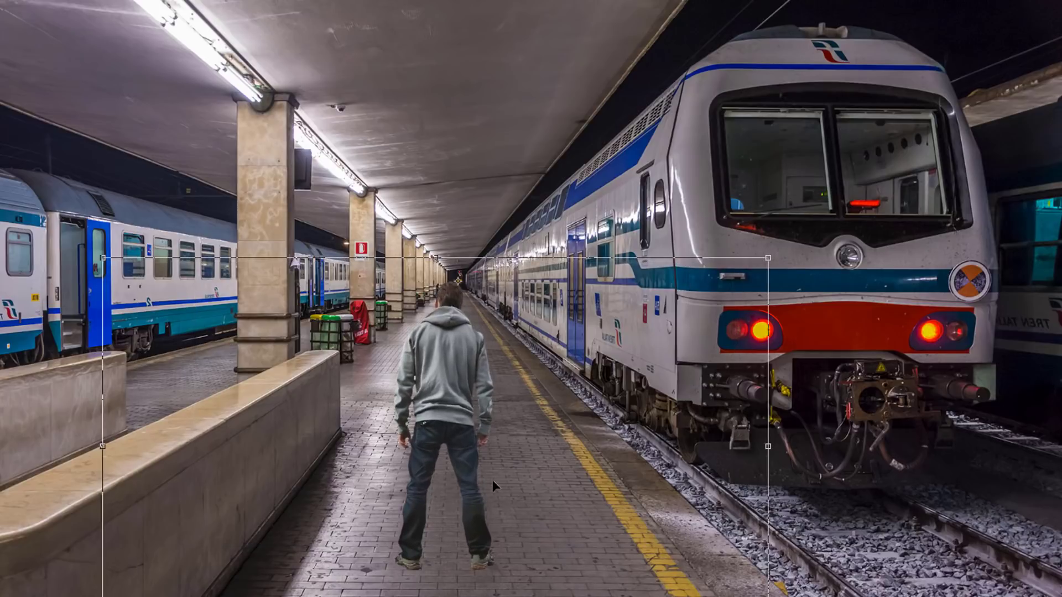
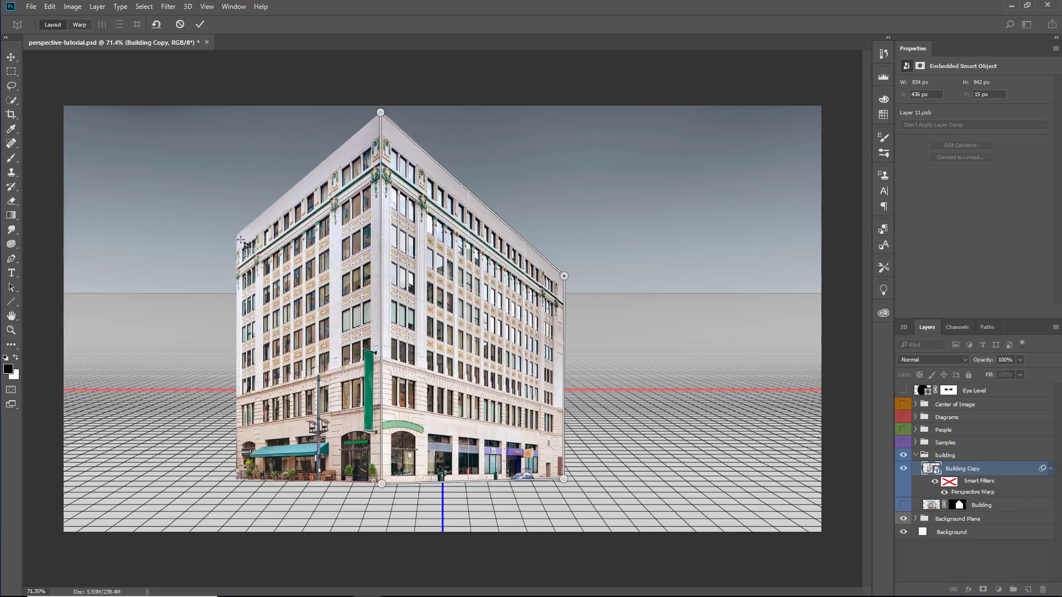
- Draw the Perspective Warp plane for the building's left face, join it to the central edge, and fit its corners to the wall
drag(235, 234, 330, 455)
drag(281, 234, 381, 114)
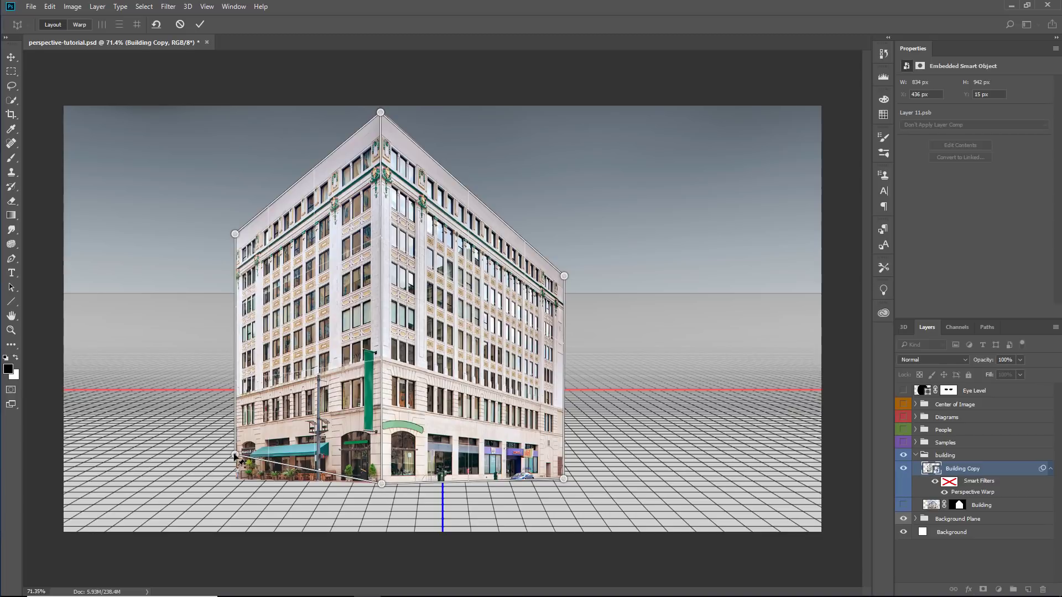
drag(236, 454, 234, 477)
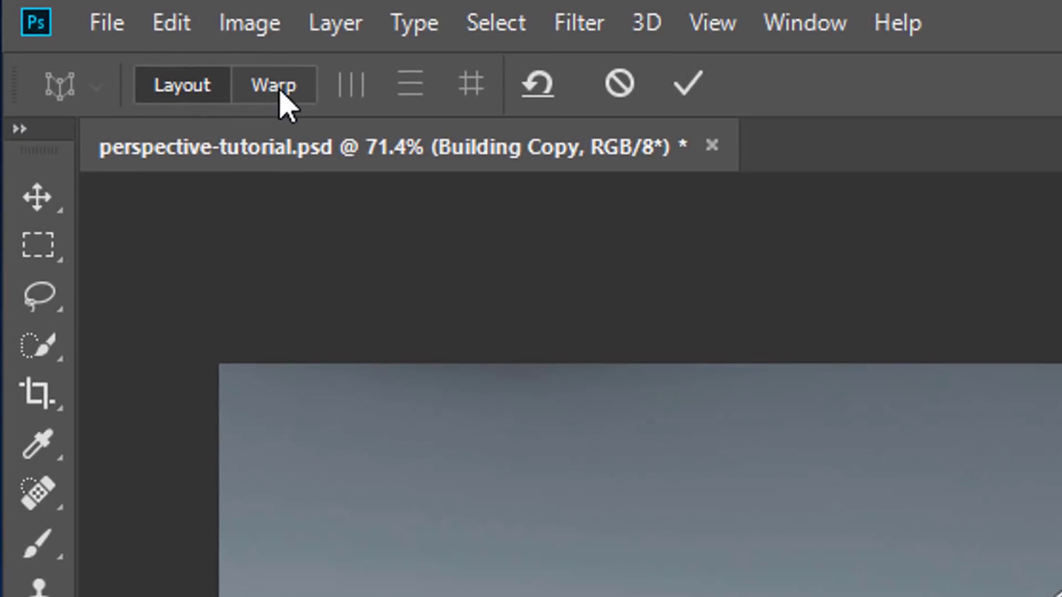
- Enter Warp mode, lower the building's top front corner, and reposition the right edge's corners to steepen the right face's perspective
click(279, 91)
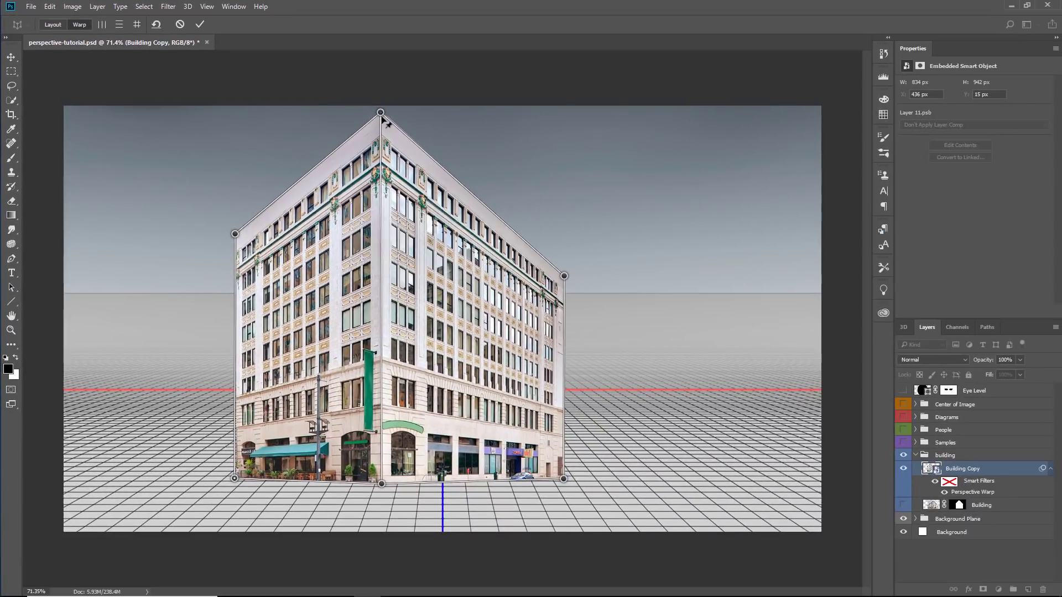
drag(382, 117, 377, 196)
drag(564, 277, 560, 269)
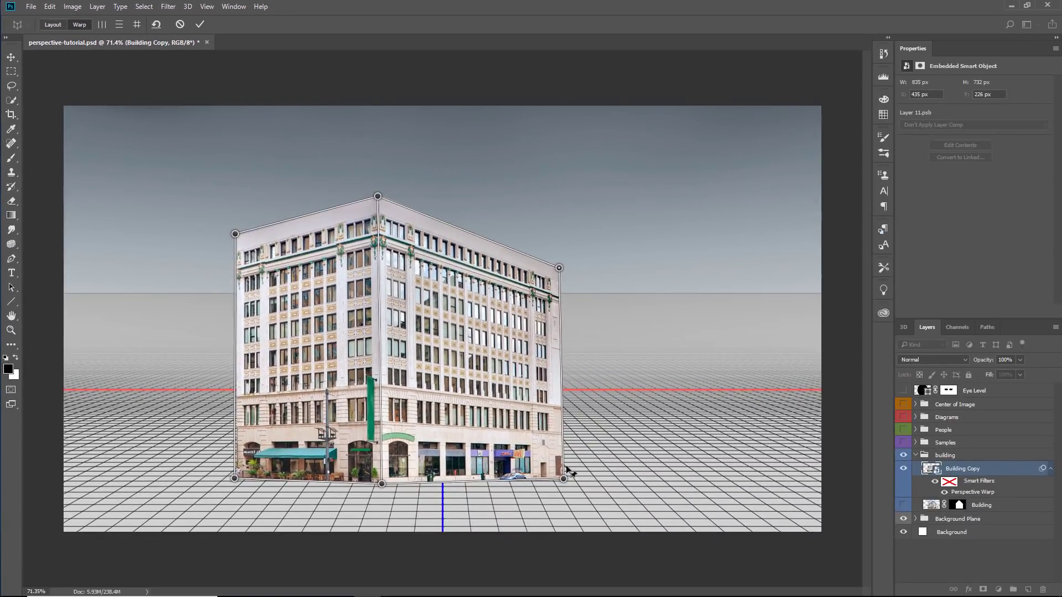
drag(564, 479, 531, 443)
drag(560, 268, 542, 267)
- Move the building's left edge inward and raise its base to match the ground grid's perspective
drag(238, 478, 251, 456)
drag(232, 234, 241, 243)
drag(250, 457, 248, 444)
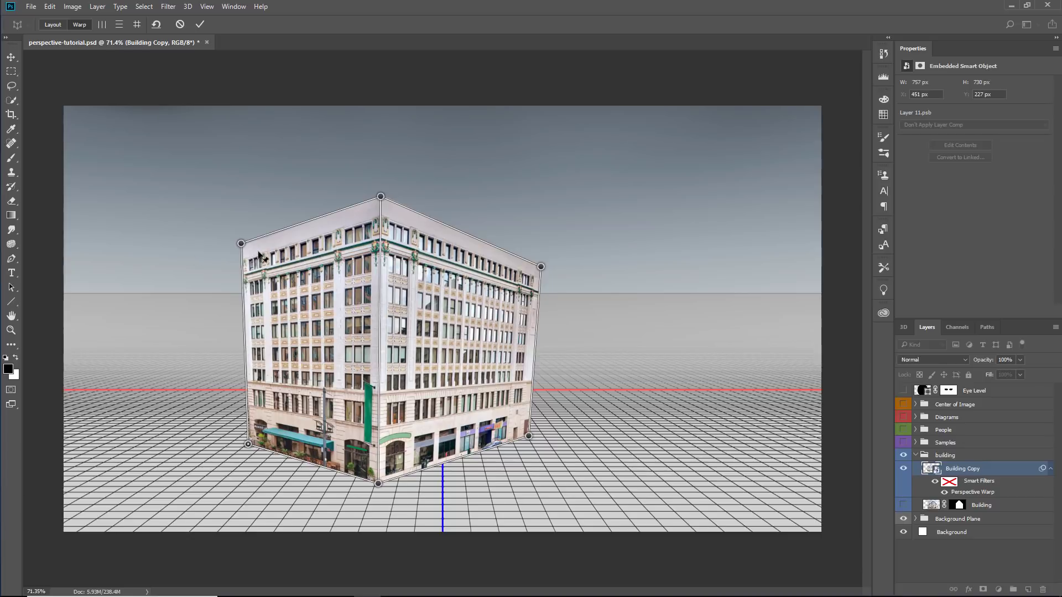
drag(241, 244, 247, 247)
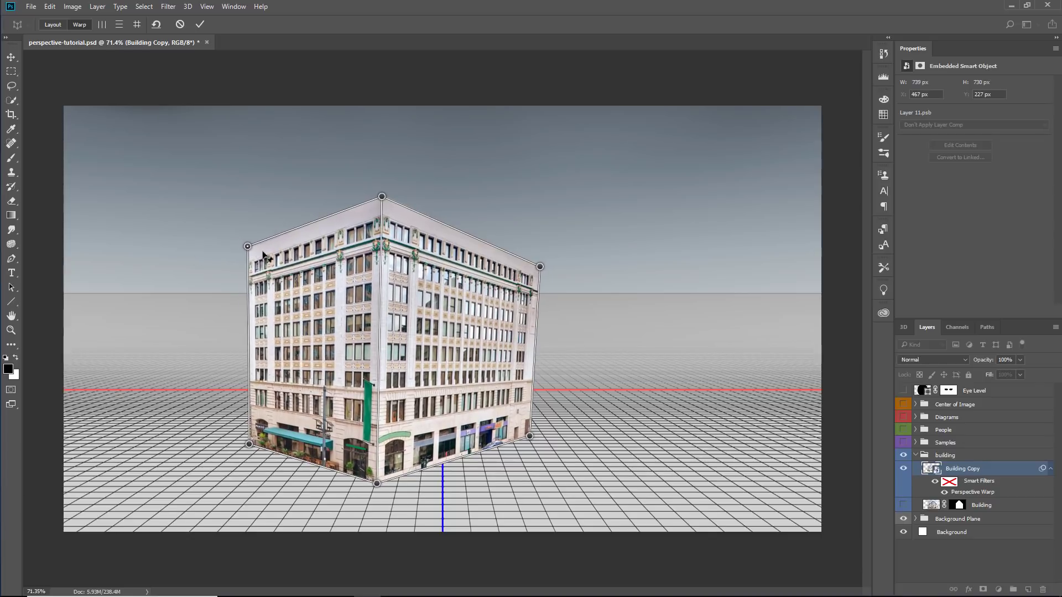
- Auto-straighten the near-vertical lines, adjust the lower right corner, and lock the building's right edge as vertical
click(102, 25)
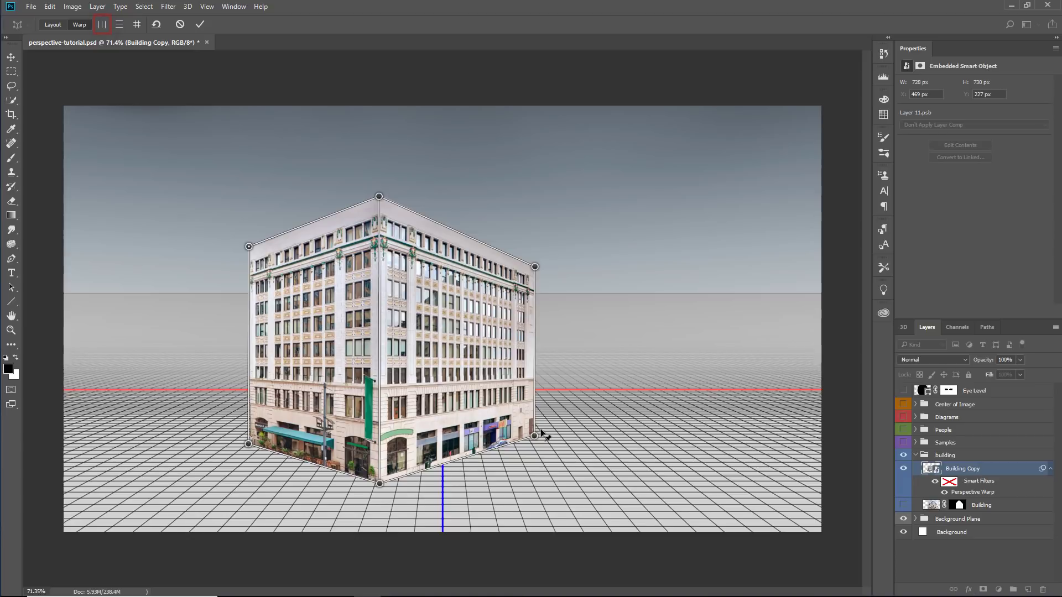
shift+click(534, 339)
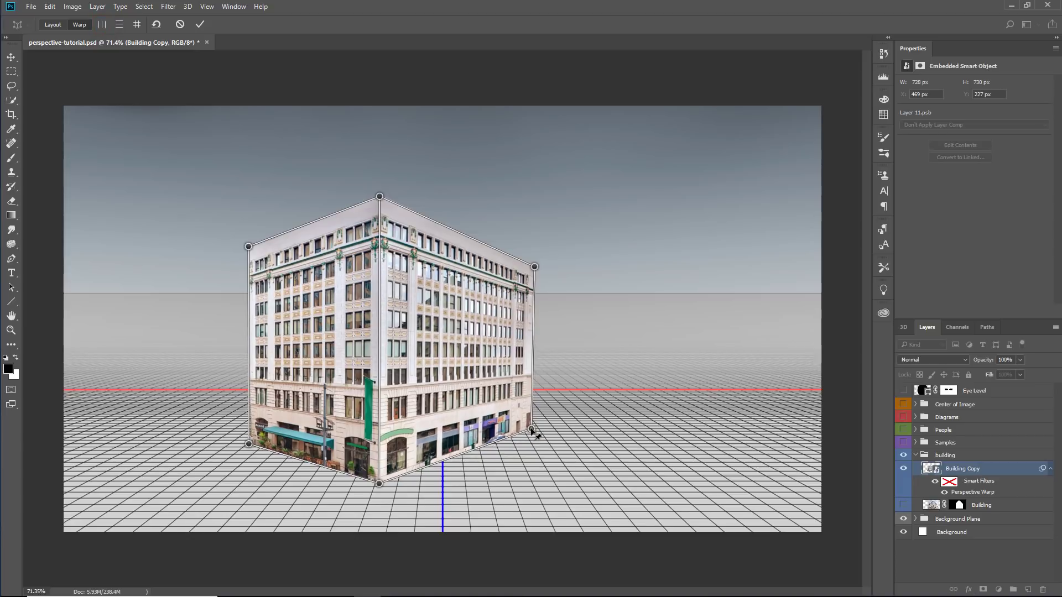
shift+click(530, 340)
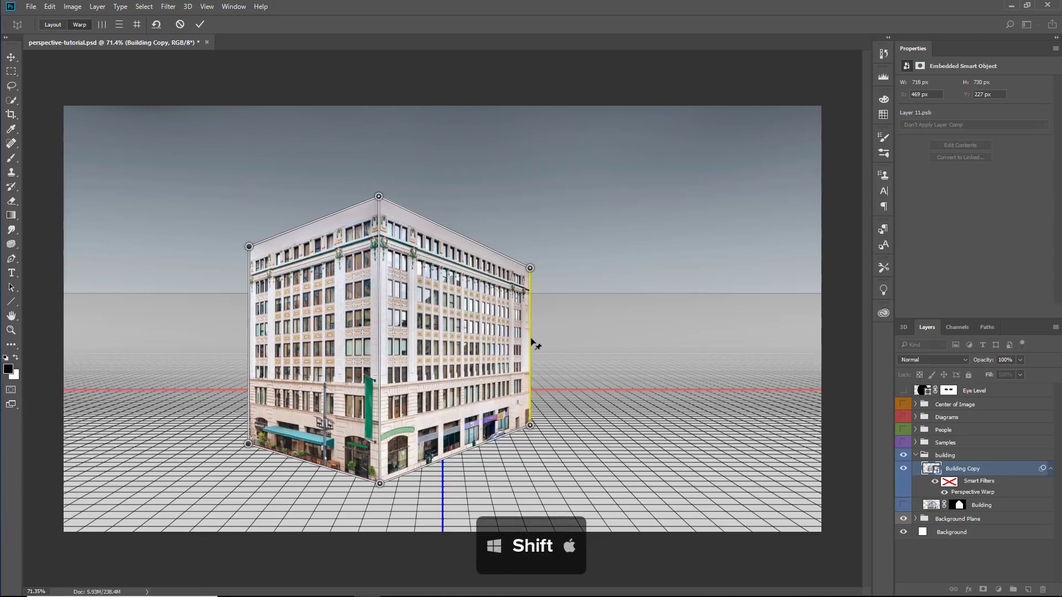
- Narrow the building's right face, raise the front bottom corner slightly, and commit the Perspective Warp
drag(530, 268, 505, 275)
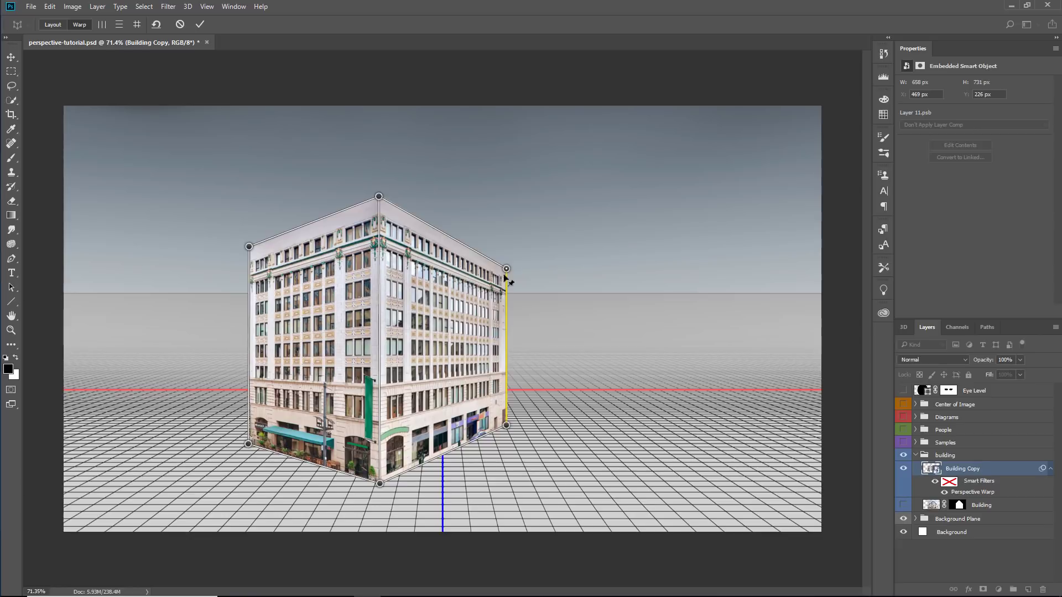
drag(380, 484, 382, 472)
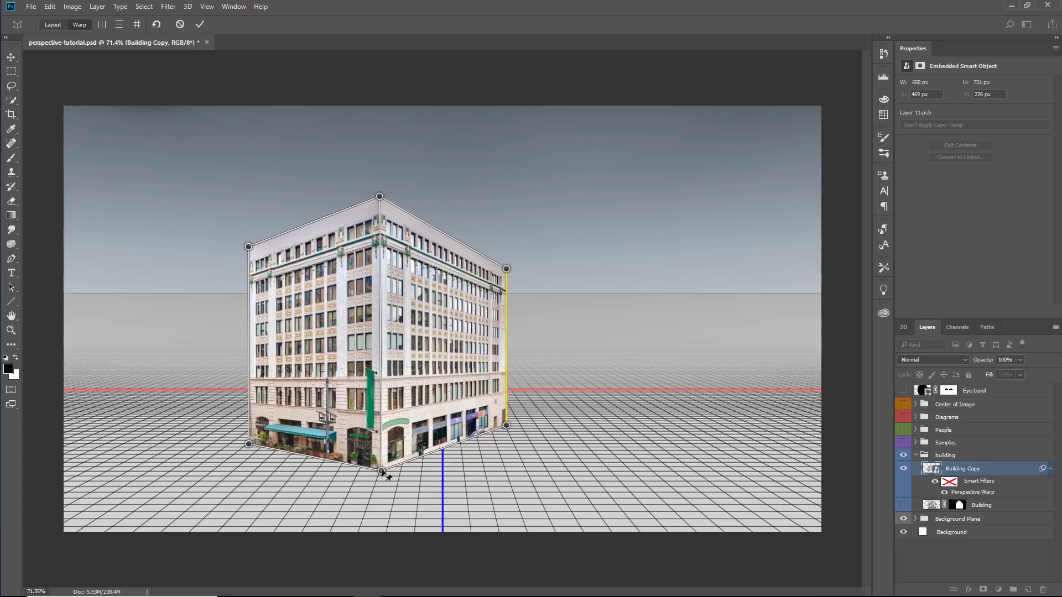
key(Return)
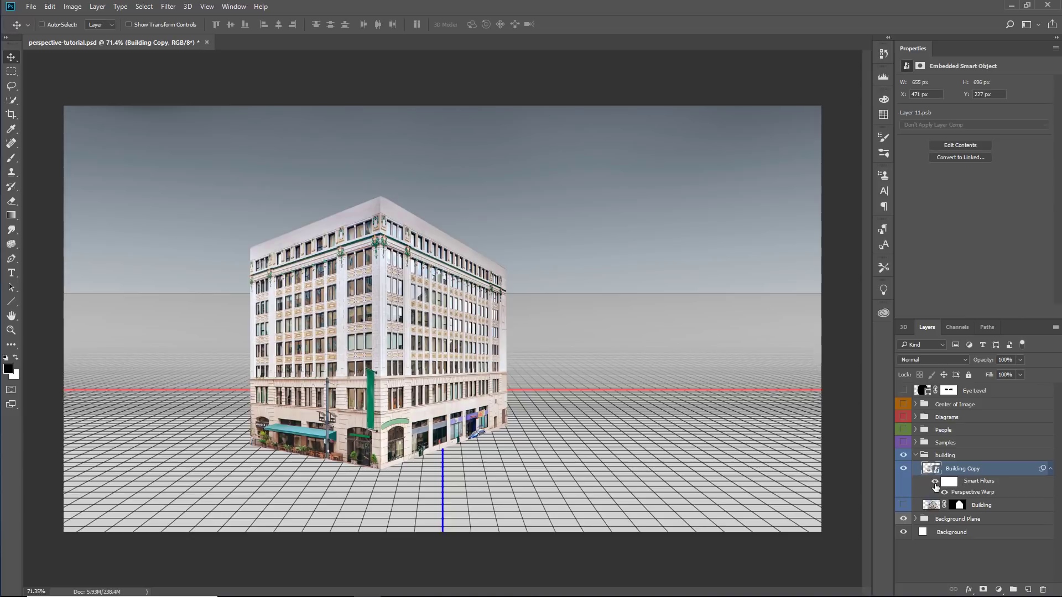
- Compare the building with and without its smart filters by toggling their visibility off and on
click(935, 482)
click(936, 482)
- Reopen the Perspective Warp smart filter, try narrowing the building's right face further, and cancel the edit
double_click(975, 492)
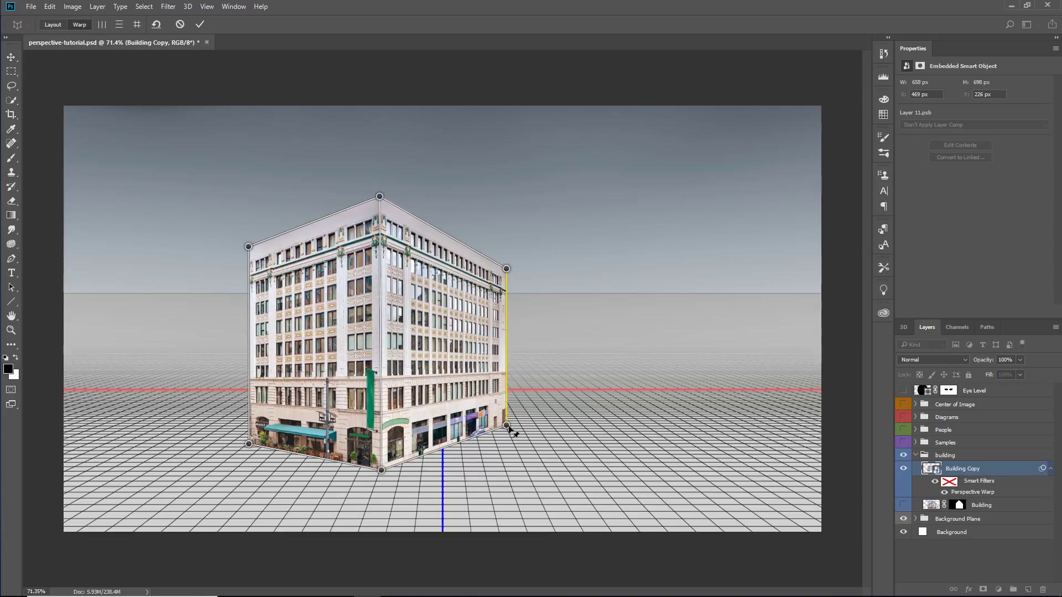
drag(507, 426, 503, 417)
drag(506, 270, 490, 271)
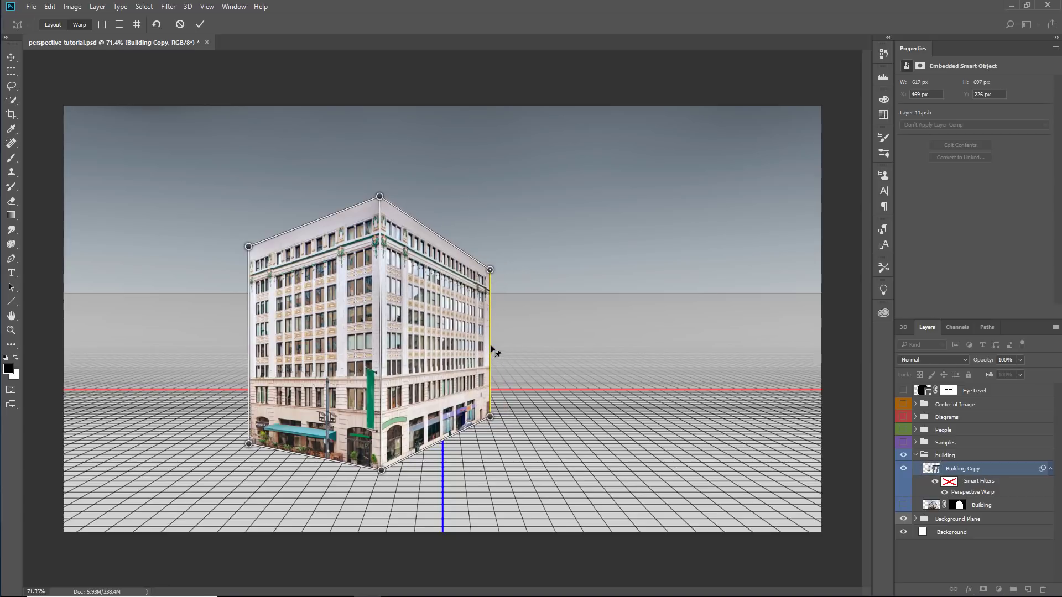
key(Escape)
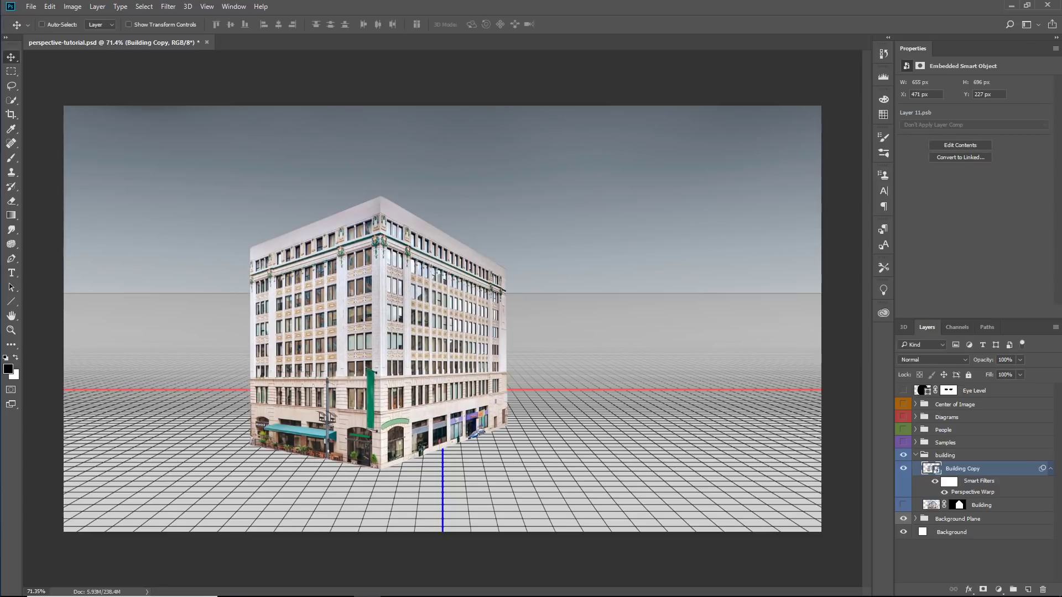